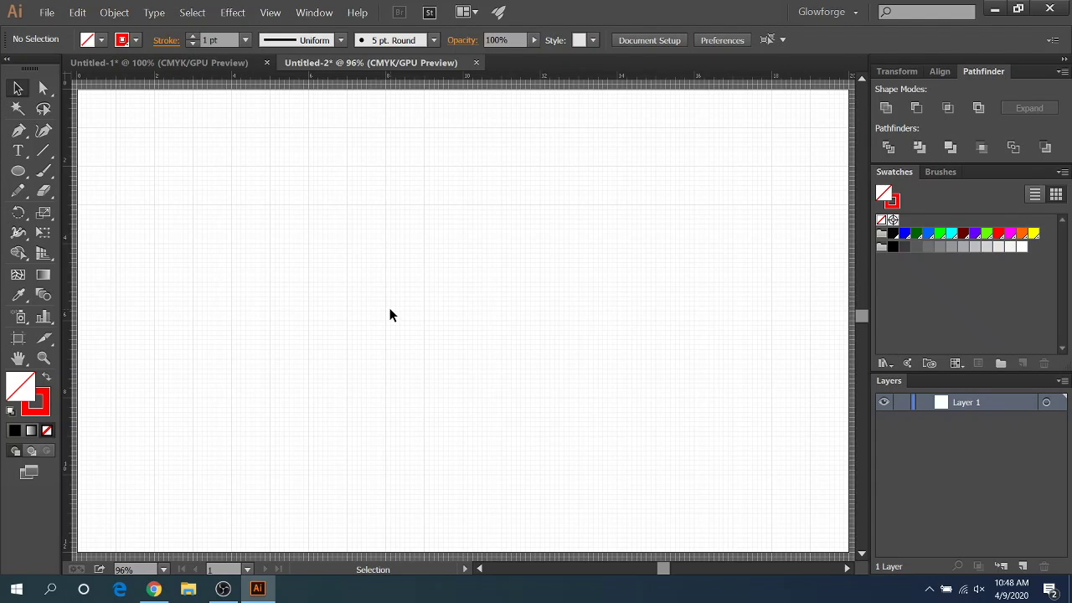
click(154, 589)
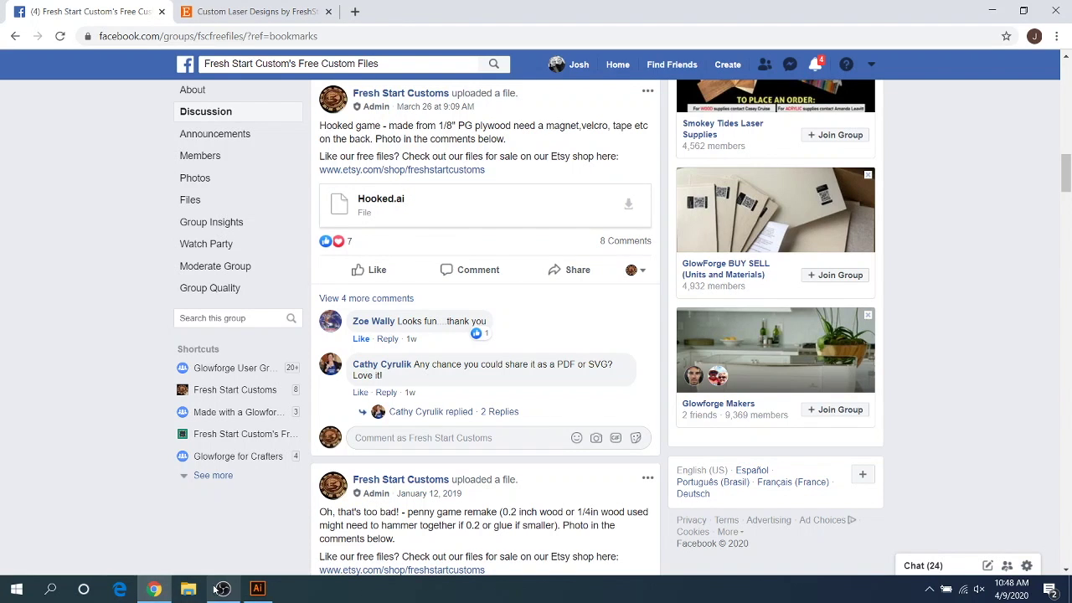
click(257, 588)
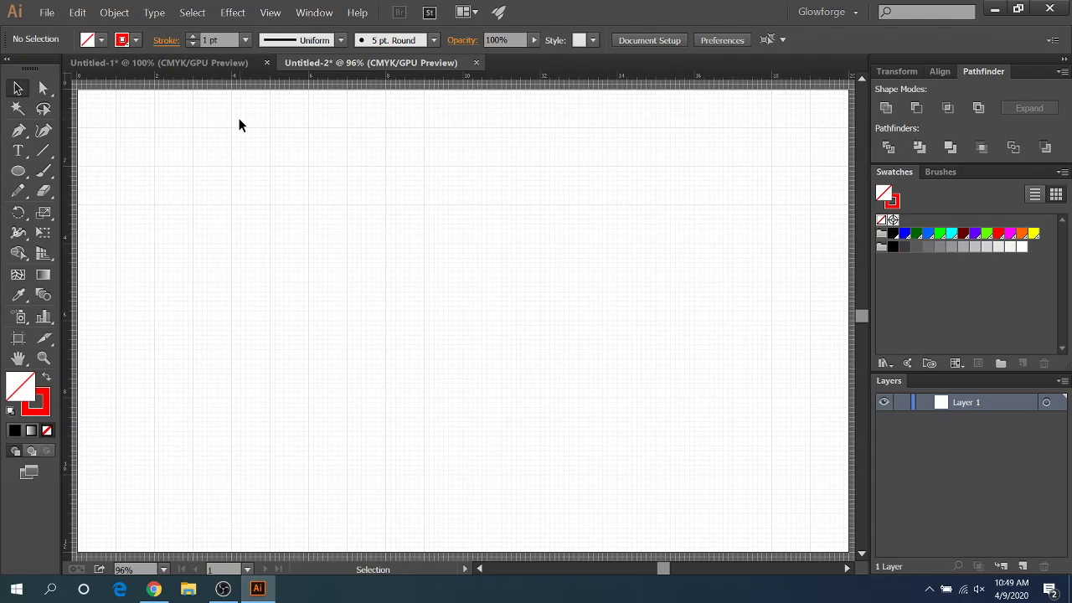
- Add the letter L as 150 pt Homestead-Regular text near the top of the artboard and convert it to outlines
click(18, 151)
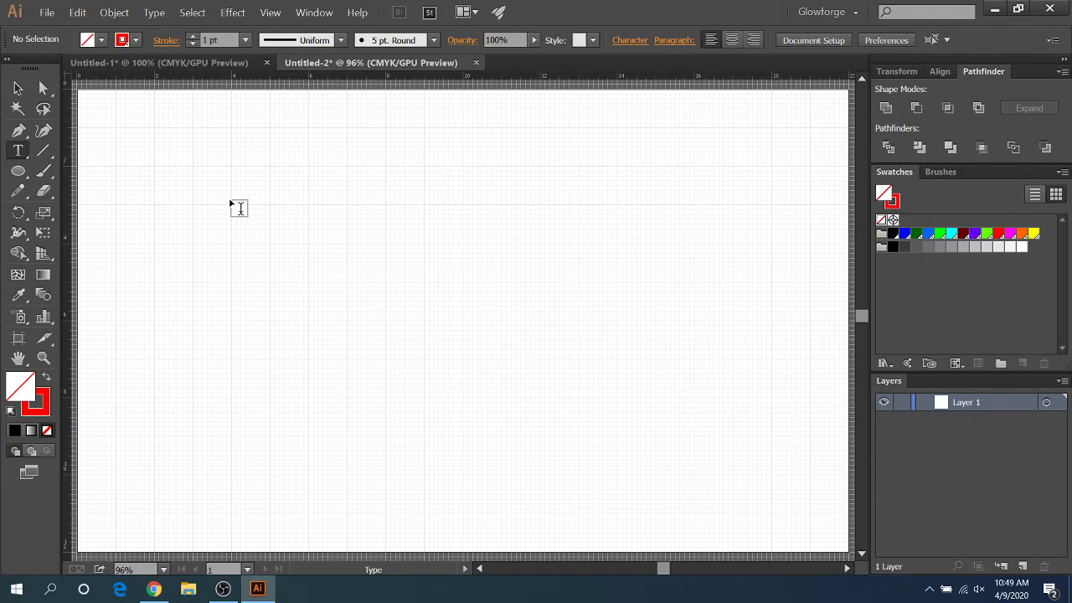
click(19, 152)
click(293, 211)
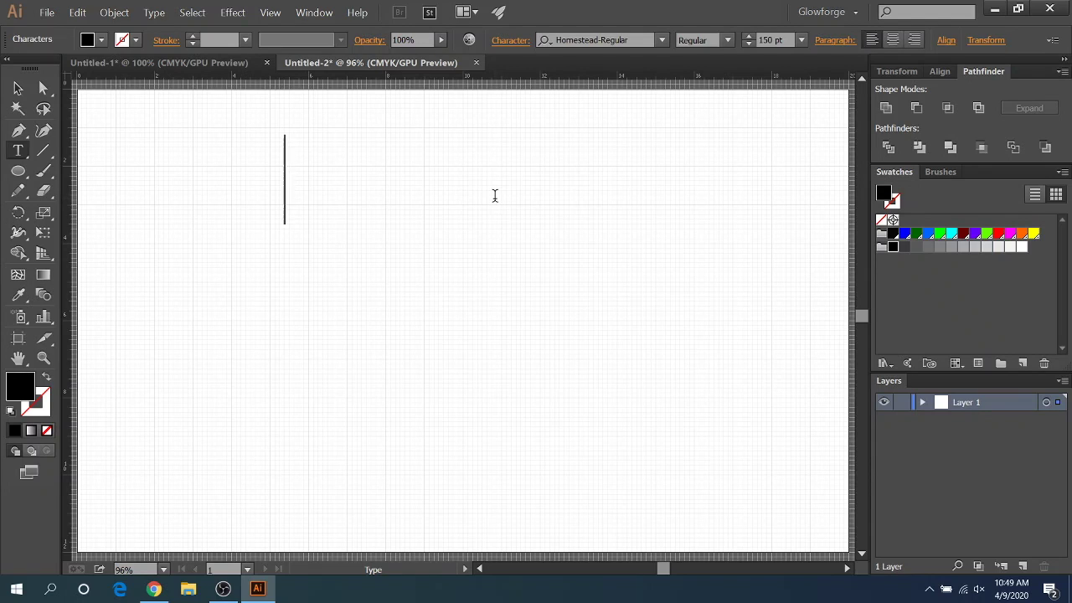
text(L)
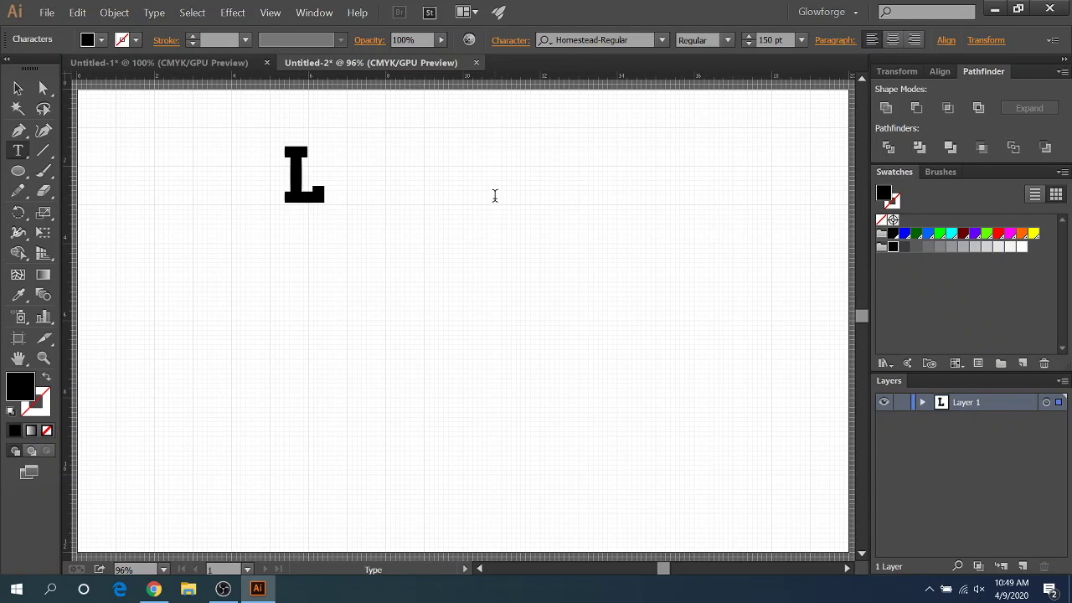
click(19, 88)
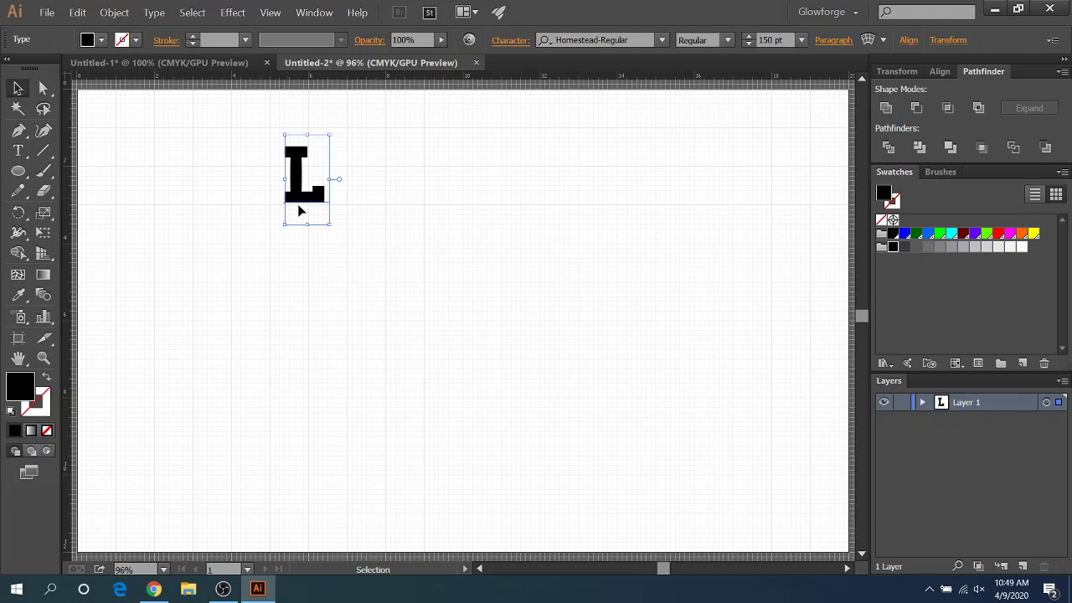
click(153, 13)
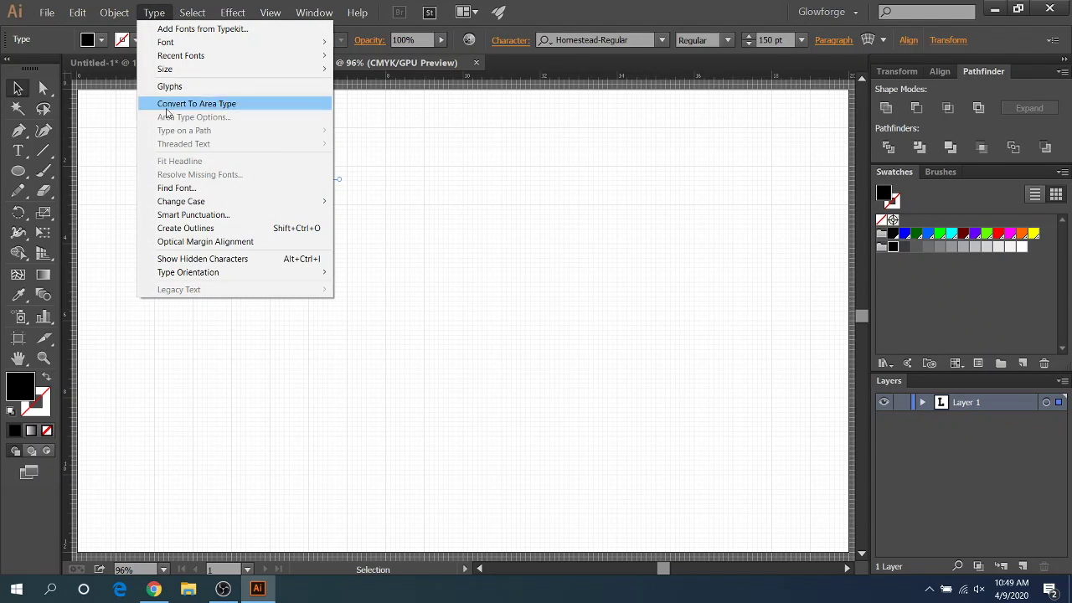
click(188, 233)
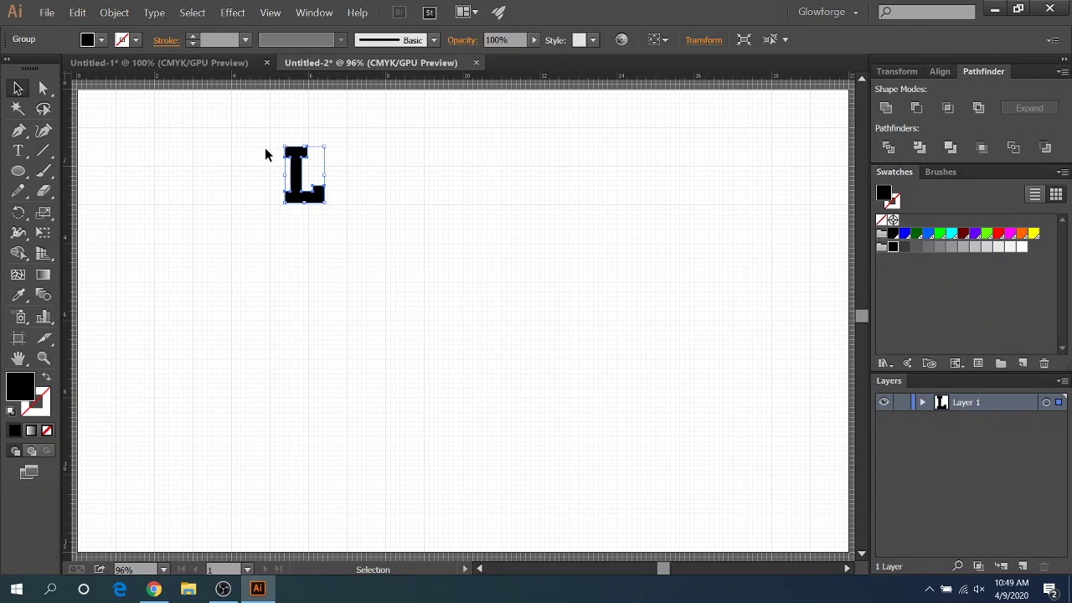
- Give the outlined L a red stroke and no fill, and deselect it
click(134, 40)
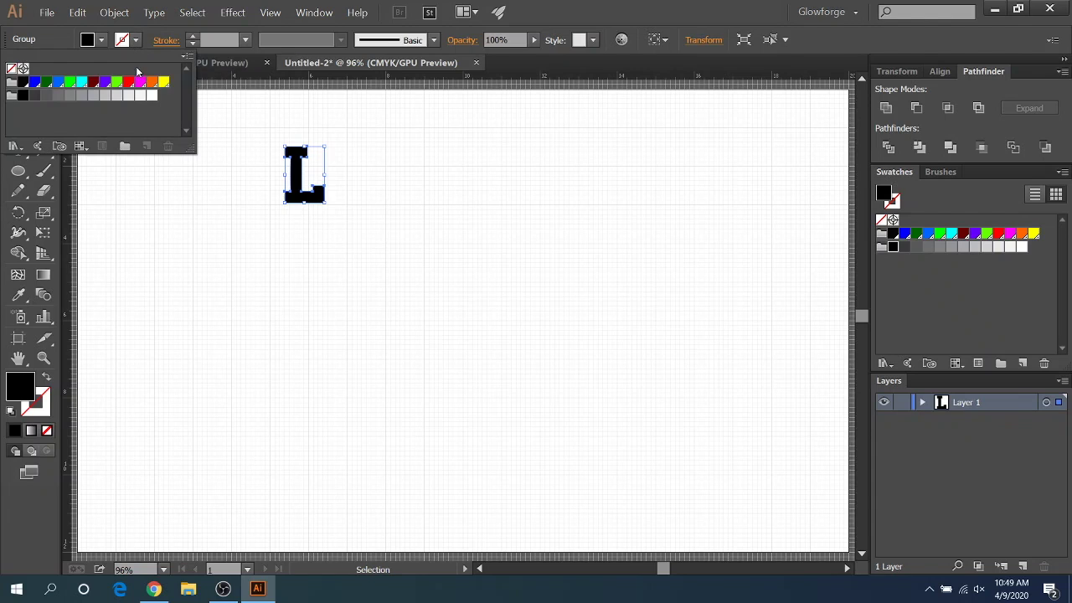
click(129, 83)
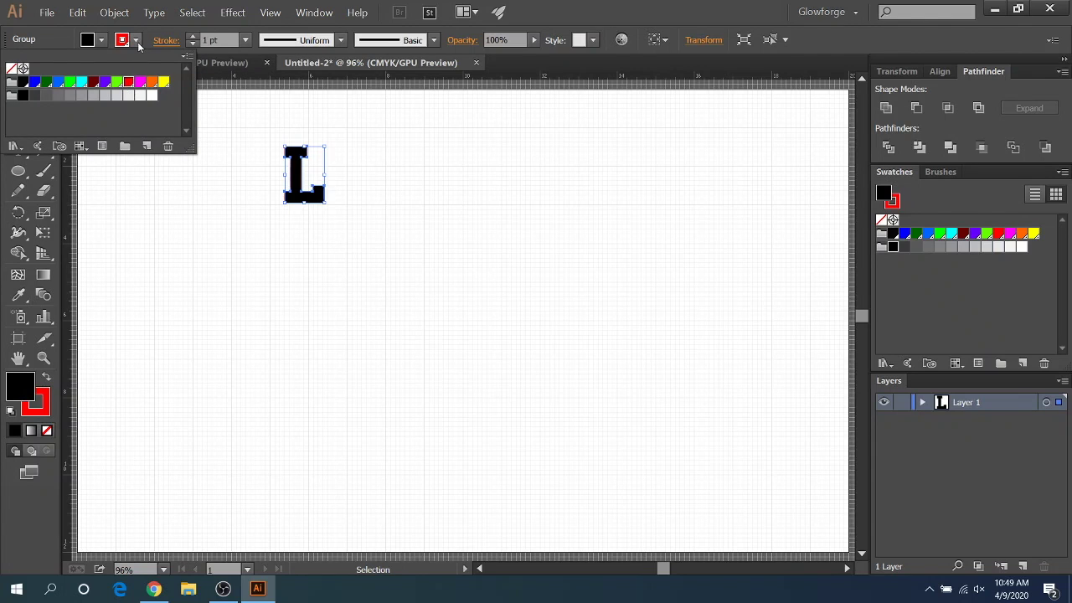
click(102, 41)
click(11, 68)
click(202, 238)
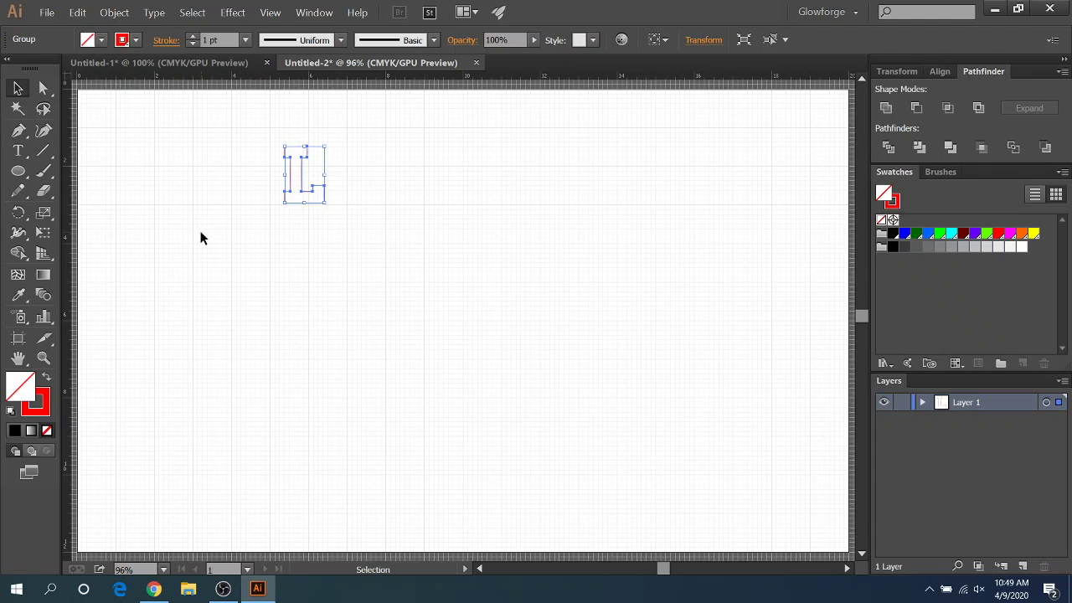
click(290, 253)
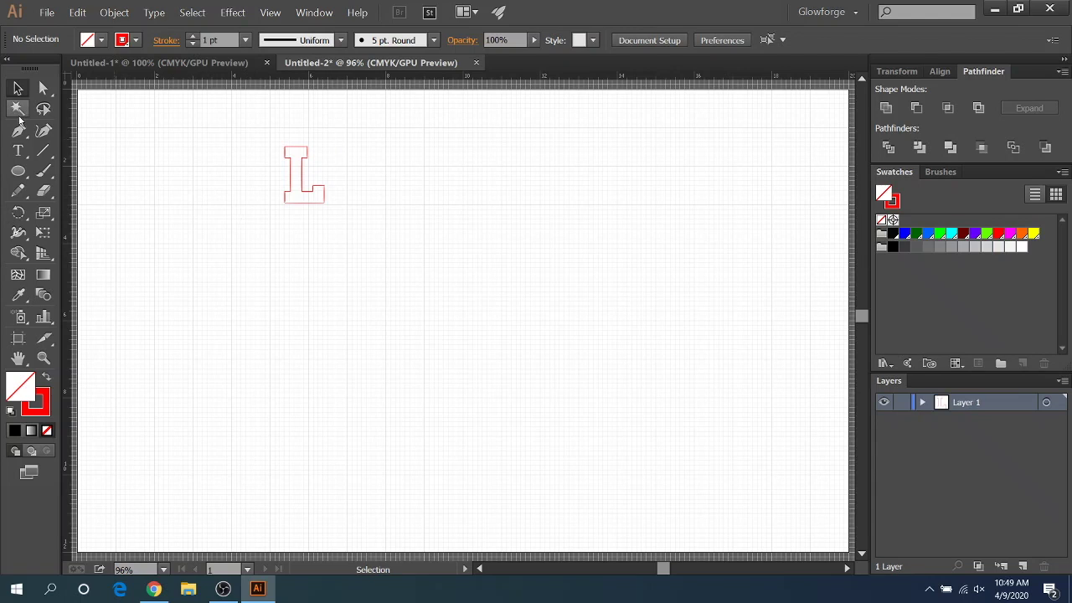
- Draw a small circle overlapping the left side of the L's stem with the Ellipse tool
click(20, 176)
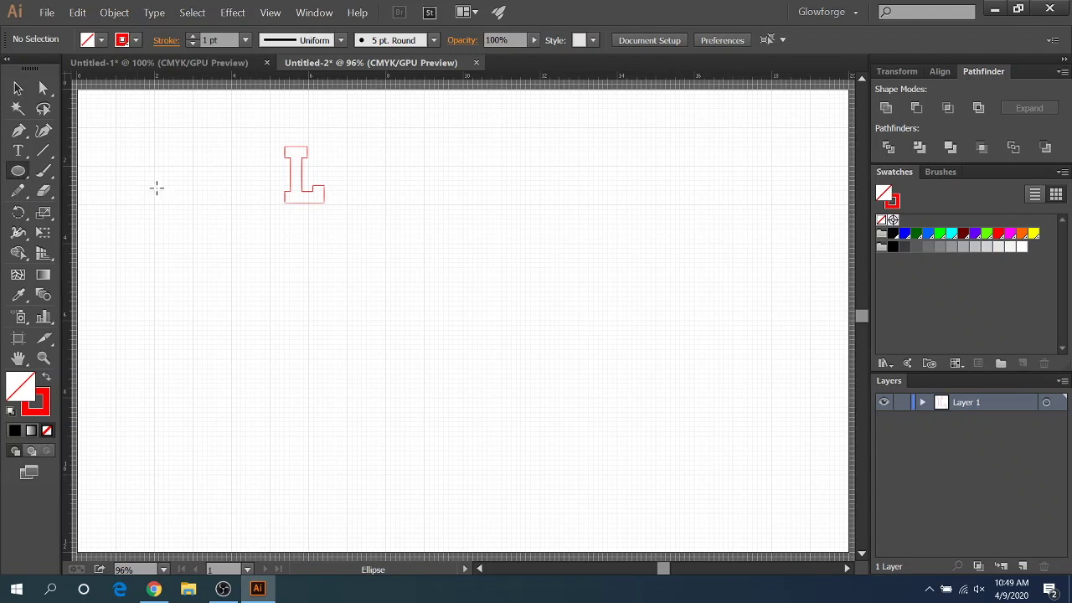
click(249, 164)
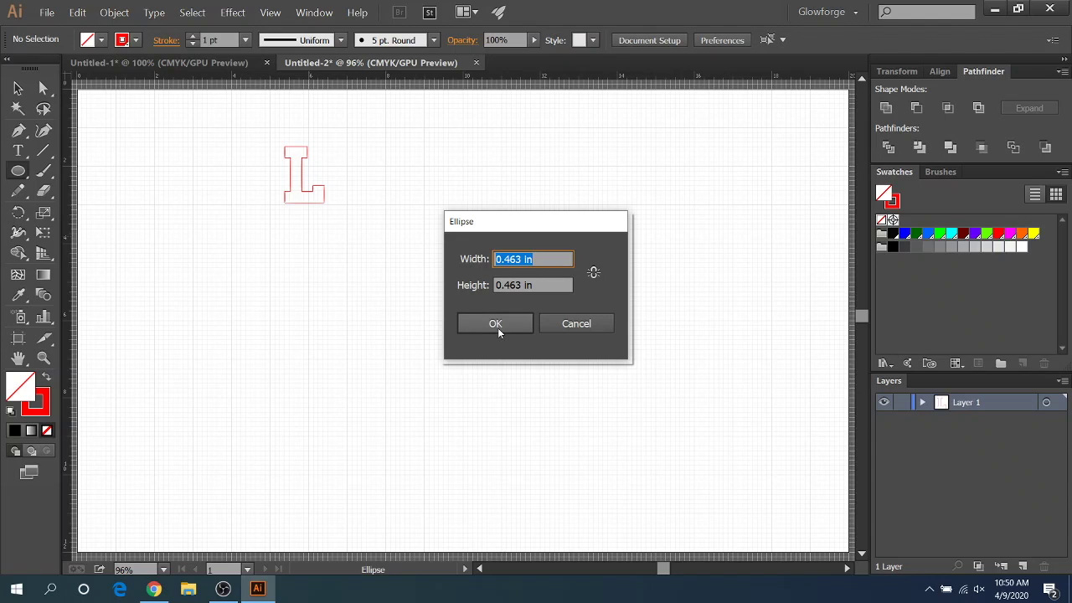
click(581, 326)
drag(266, 162, 291, 180)
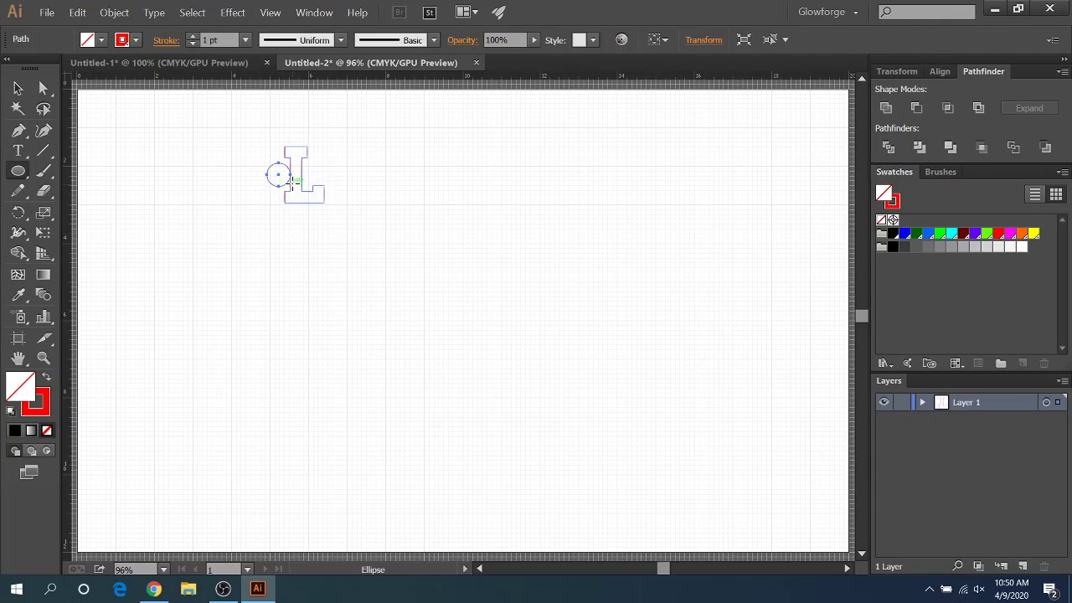
- Nudge the circle right until its centre sits on the stem's left edge, and shrink it slightly to stay within the stem's right edge
click(18, 88)
key(Right)
key(Right)
key(Right)
key(Right)
key(Right)
key(Right)
key(Right)
key(Right)
key(Right)
key(Right)
key(Right)
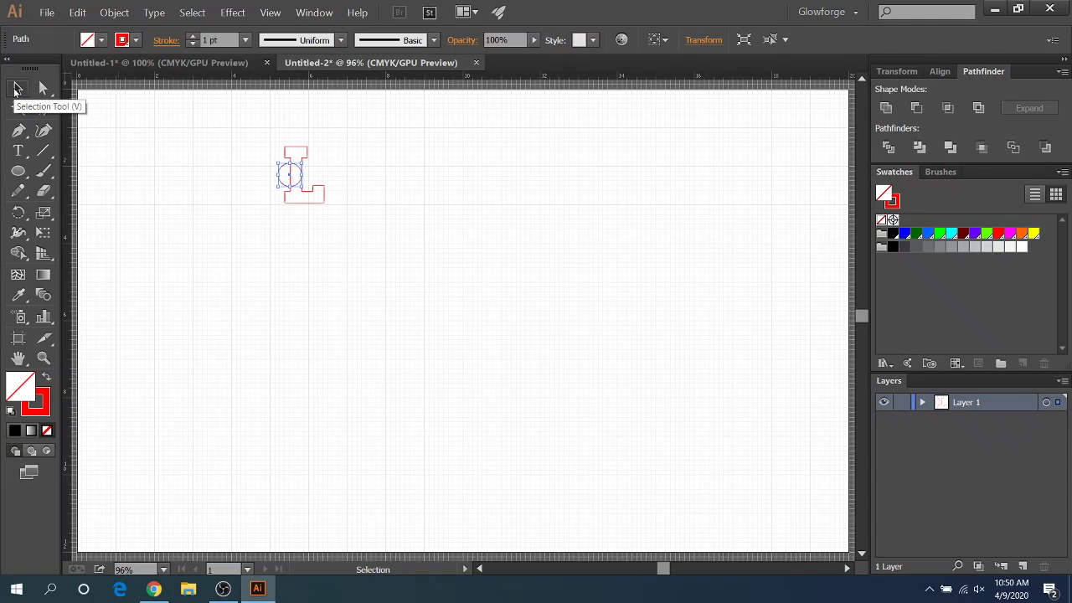
key(Right)
key(Right)
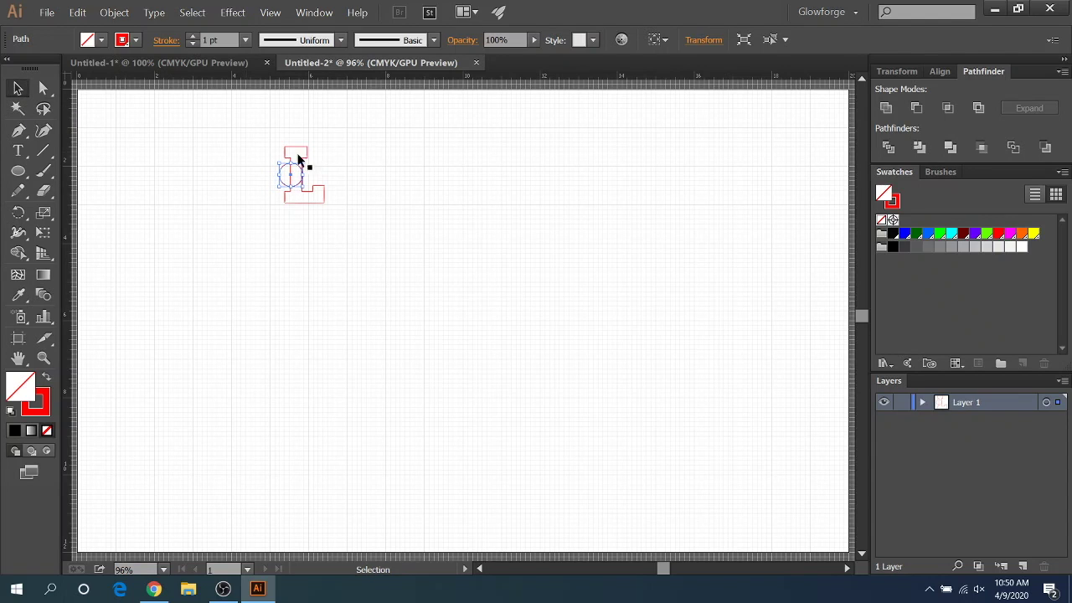
drag(304, 187, 308, 190)
key(Left)
key(Right)
key(Right)
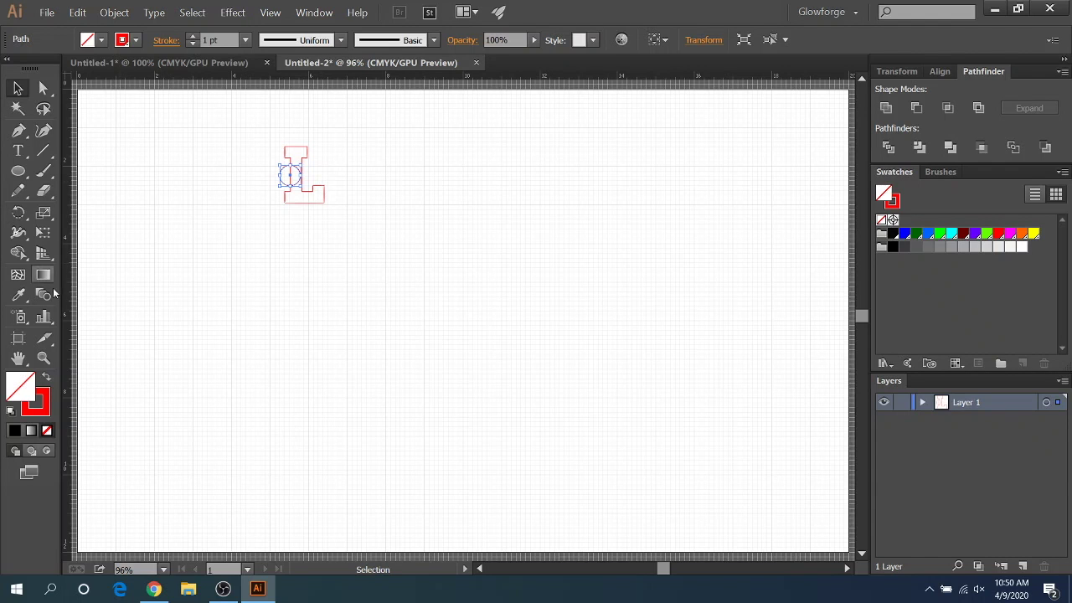
- Split the overlapping L and circle into separate pieces with the Pathfinder Divide operation
click(43, 358)
click(287, 205)
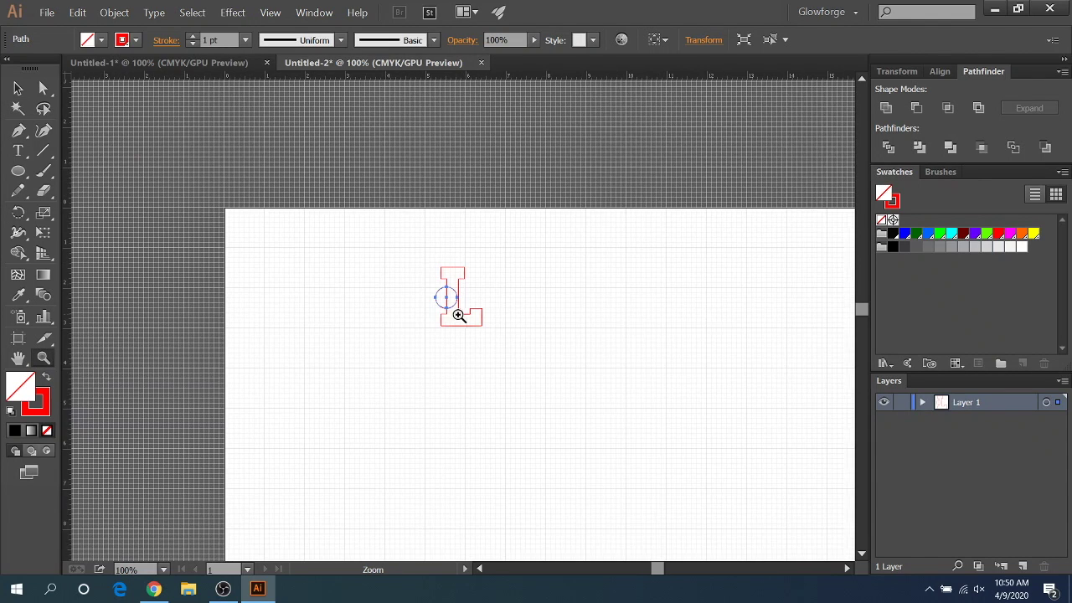
click(459, 315)
click(460, 315)
click(466, 310)
click(475, 311)
click(19, 87)
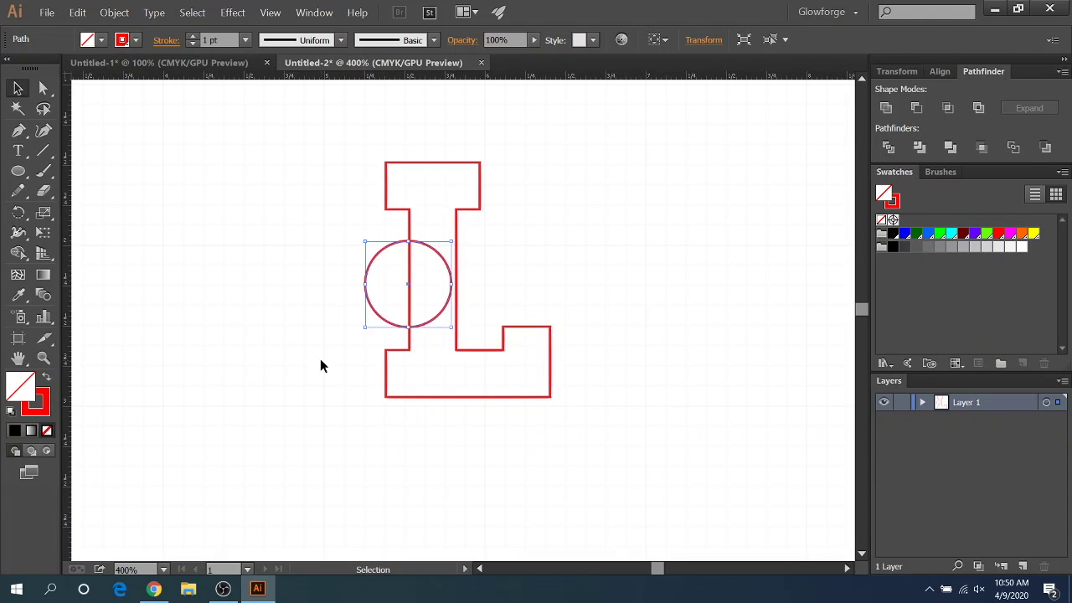
click(320, 360)
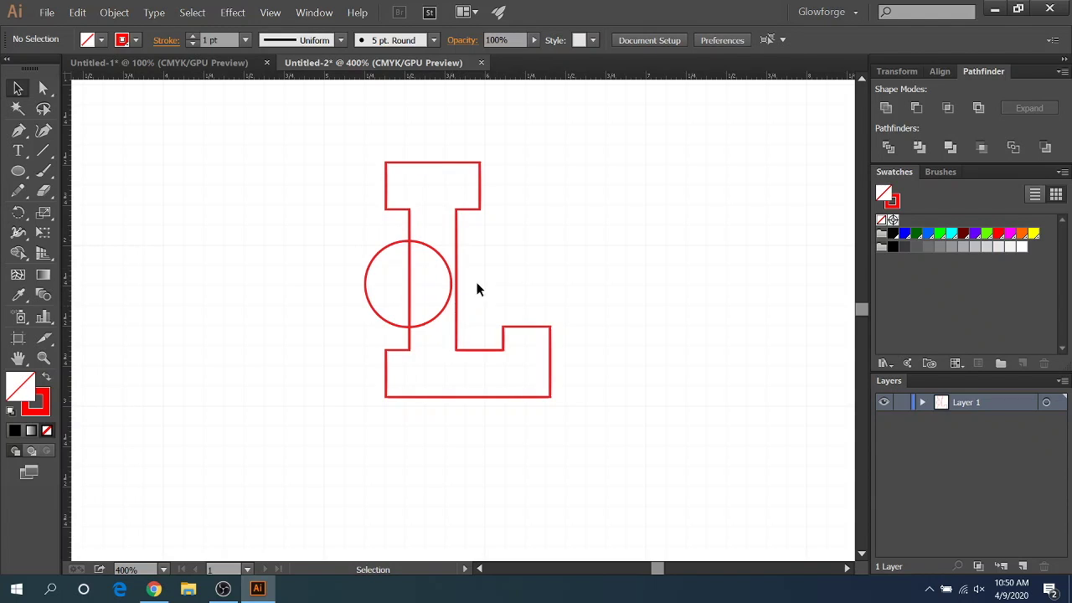
drag(292, 208, 585, 413)
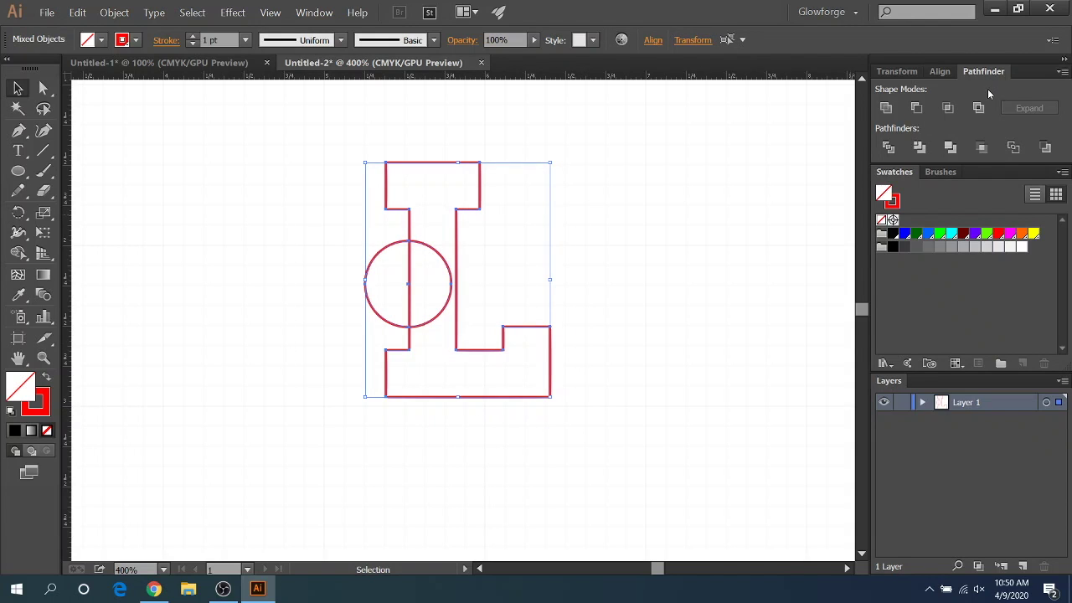
click(308, 17)
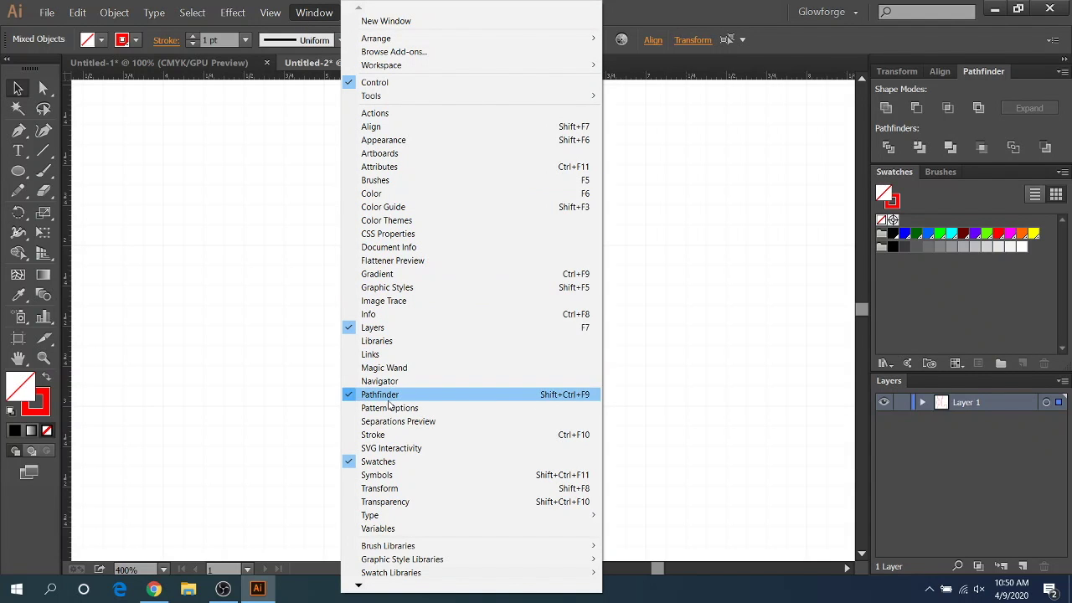
click(797, 181)
click(797, 182)
drag(618, 182, 352, 352)
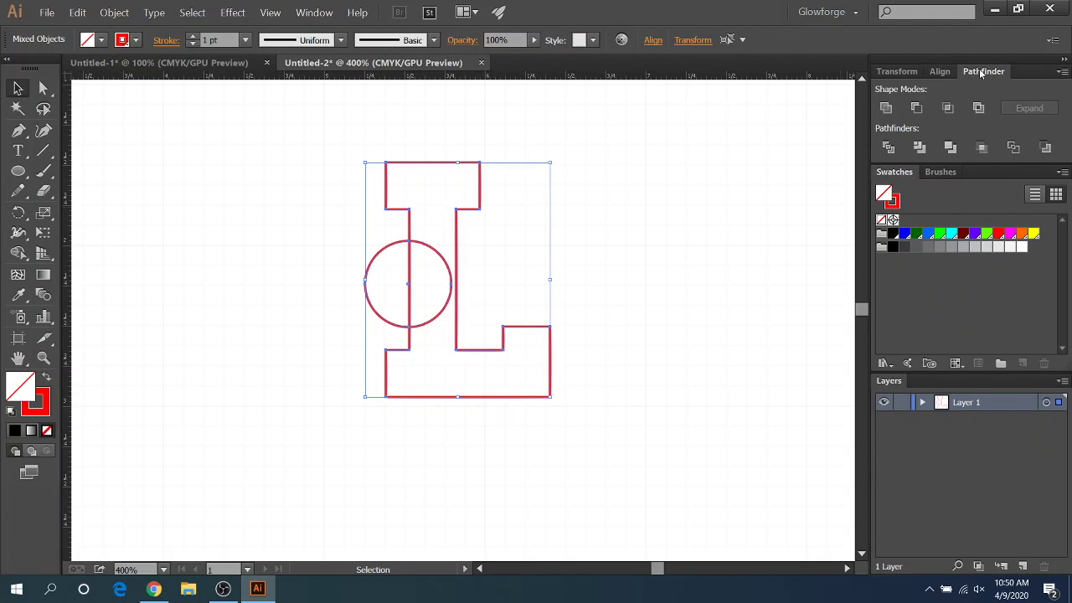
click(889, 148)
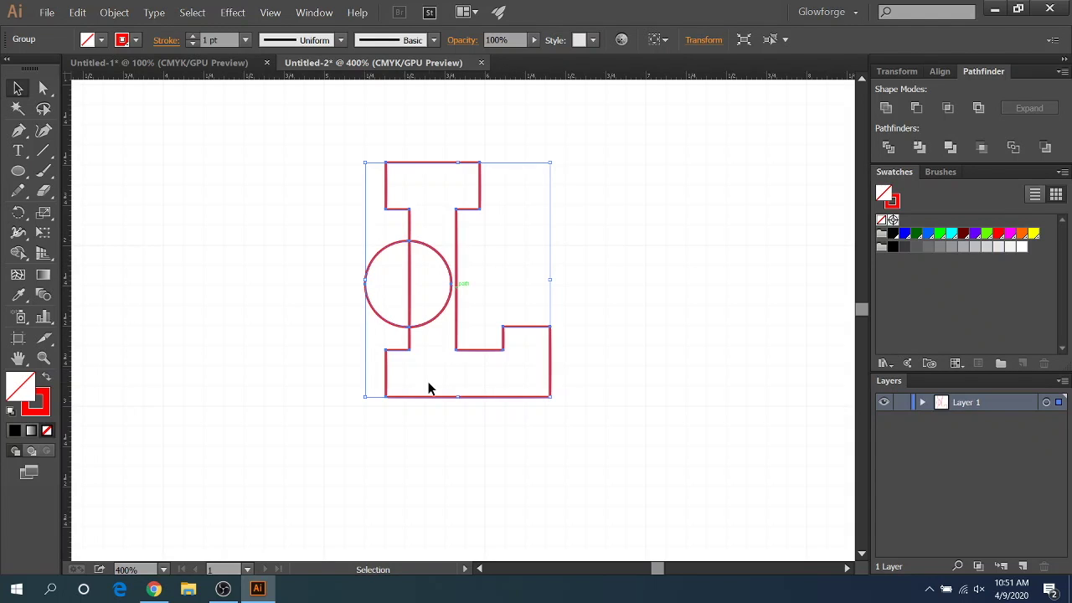
click(531, 278)
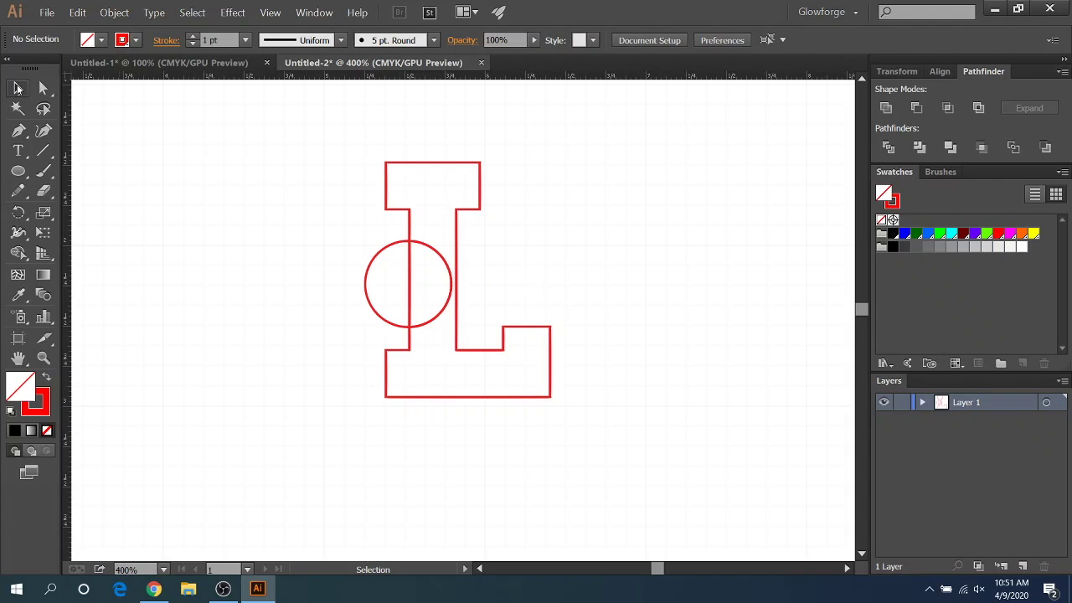
- Isolate the divided group, pull the right half-circle piece out of the L's stem and delete it
double_click(438, 256)
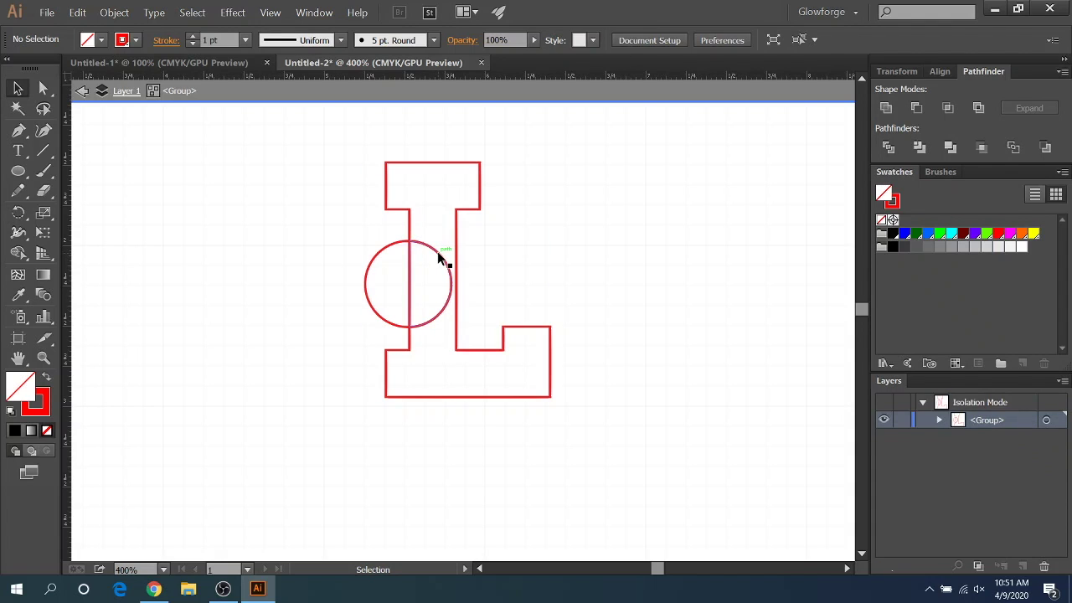
click(438, 253)
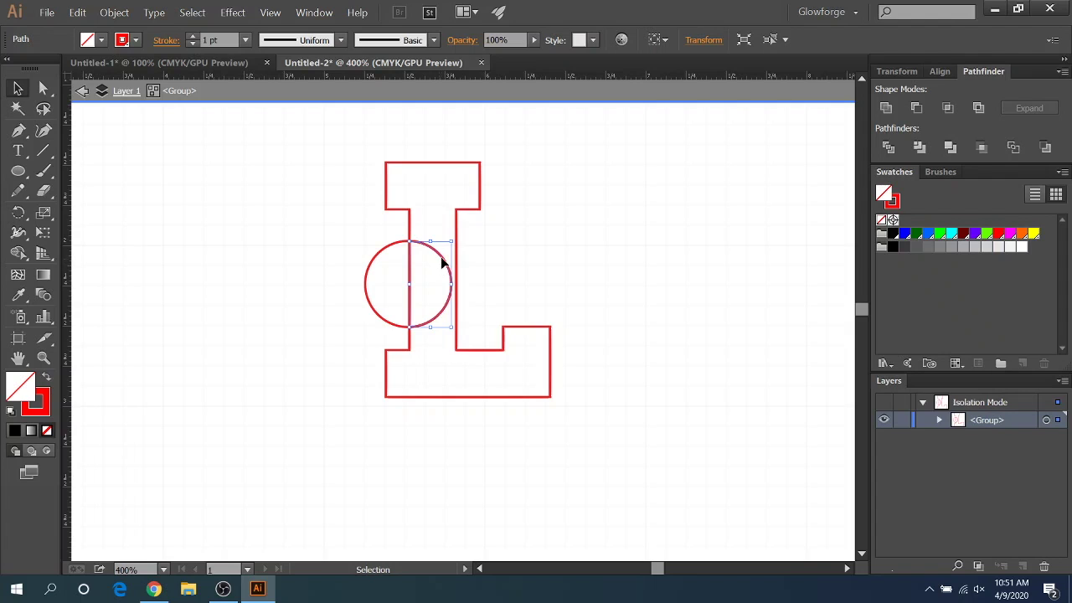
drag(437, 250, 491, 254)
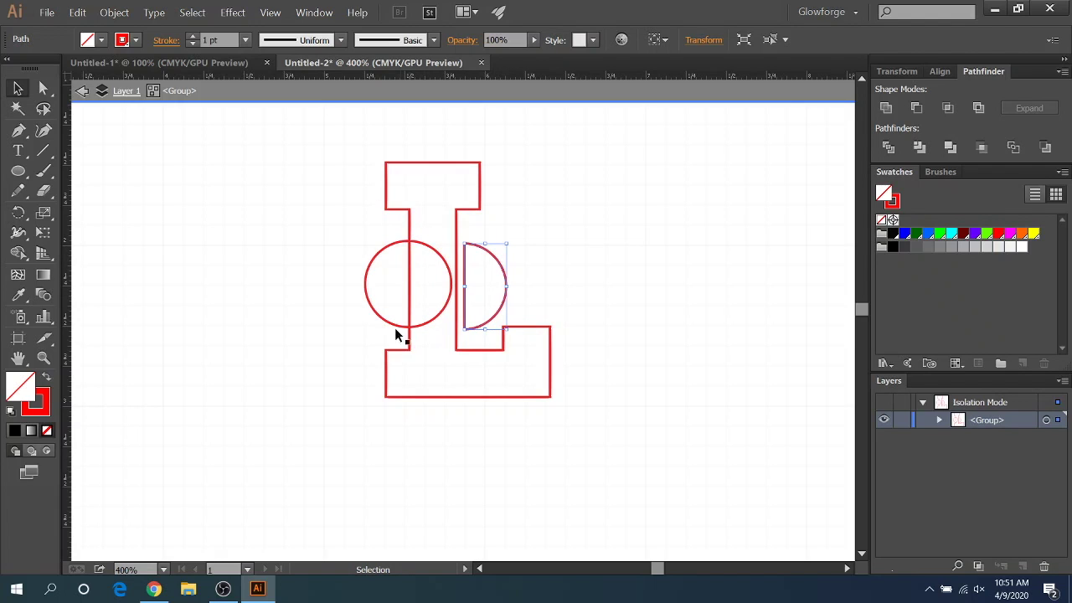
mouse_move(499, 259)
mouse_down()
mouse_move(421, 256)
mouse_move(516, 251)
mouse_up()
key(Delete)
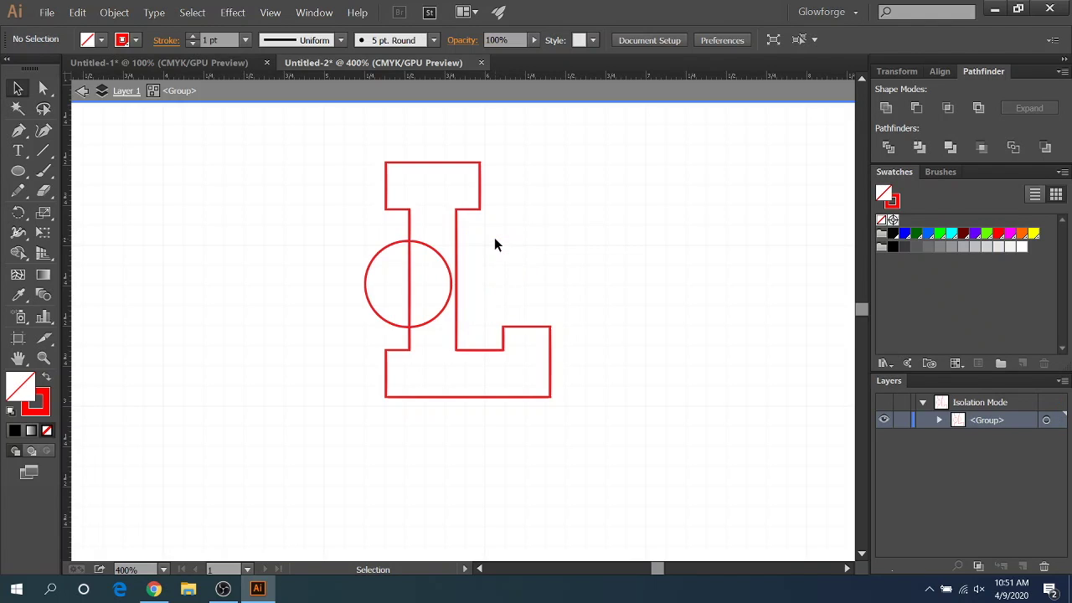
- Try to delete the arc from the isolated L path by removing its rightmost anchor point
click(437, 253)
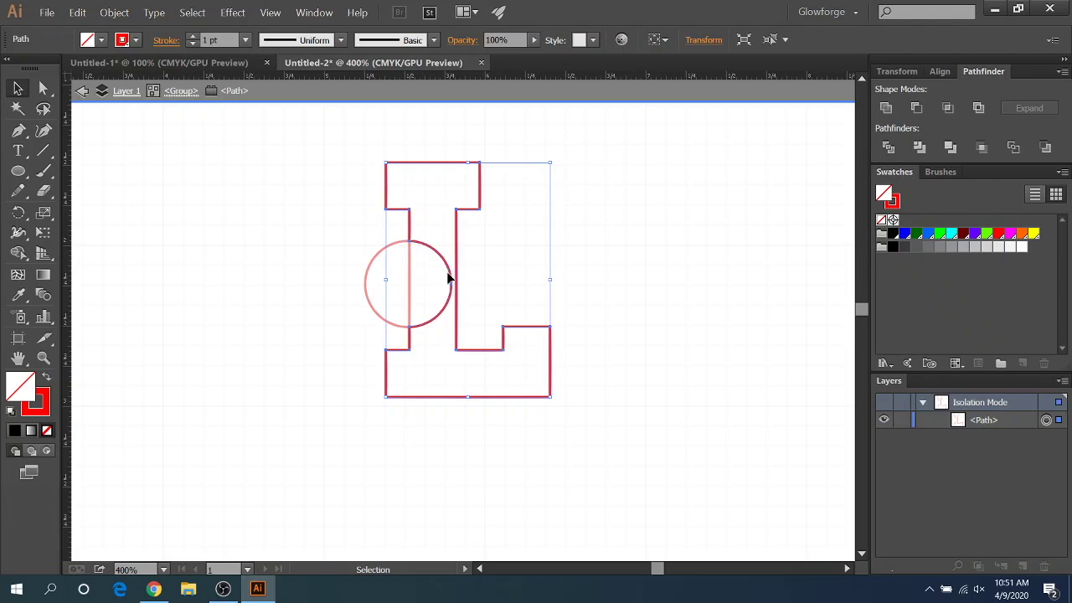
click(44, 89)
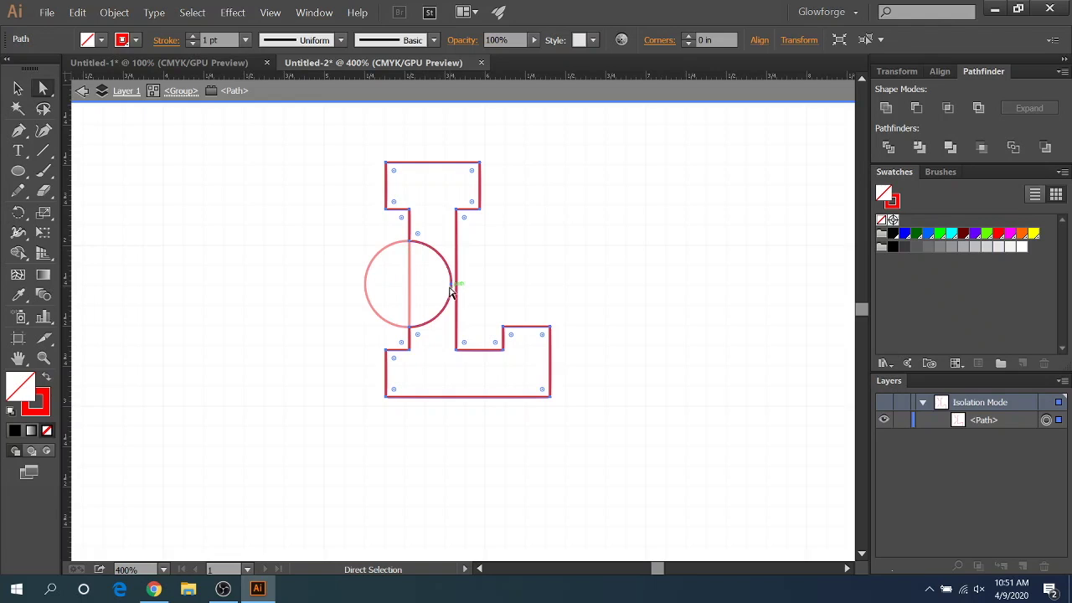
click(452, 287)
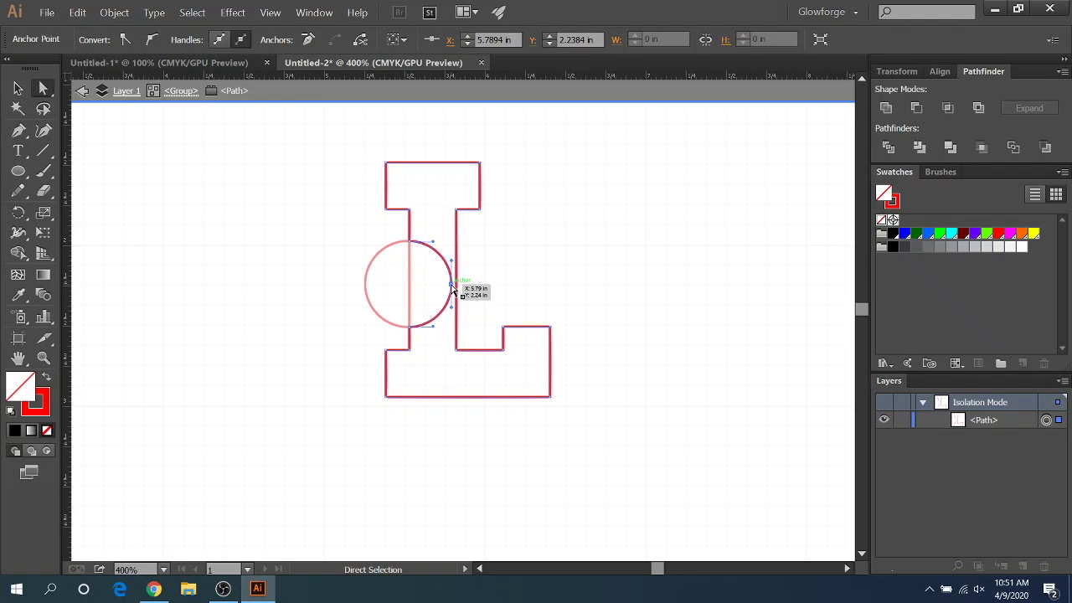
key(Delete)
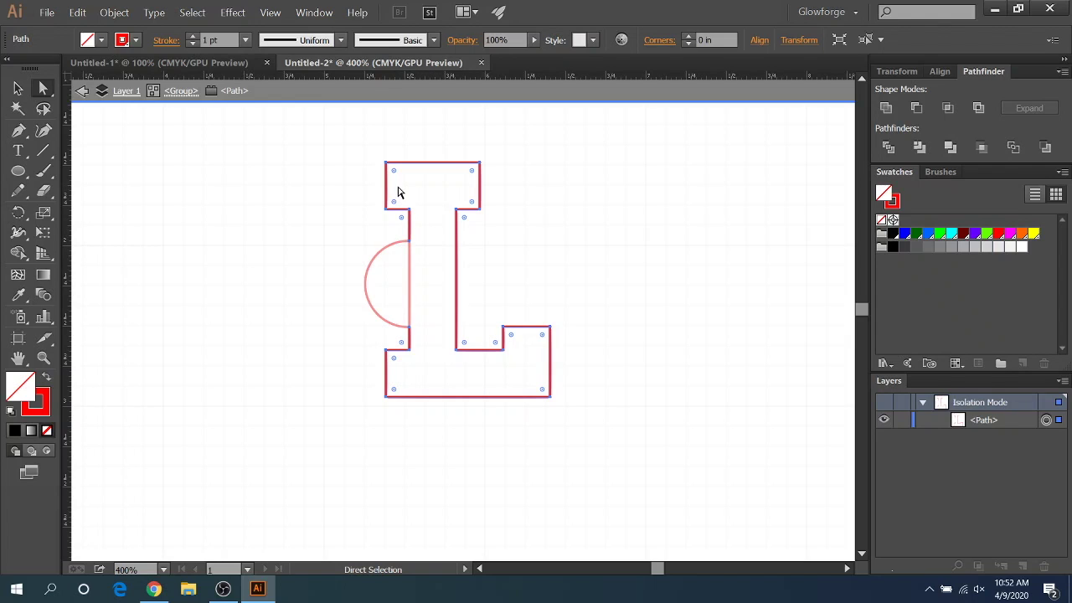
click(453, 282)
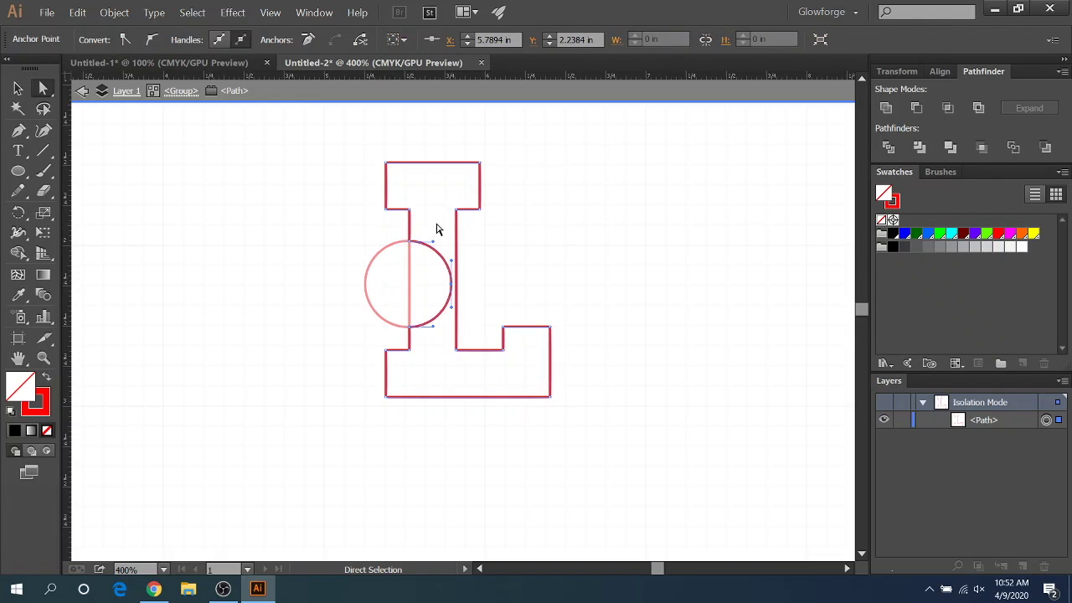
- Delete the remaining arc segments inside the L's stem one after another and leave isolation mode
click(438, 230)
click(431, 247)
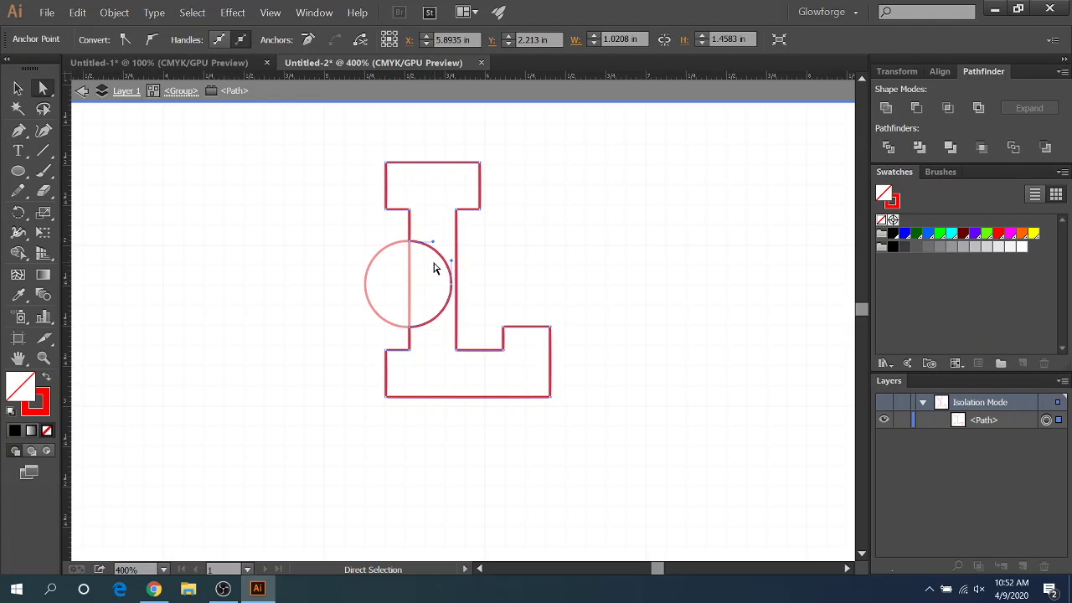
key(Delete)
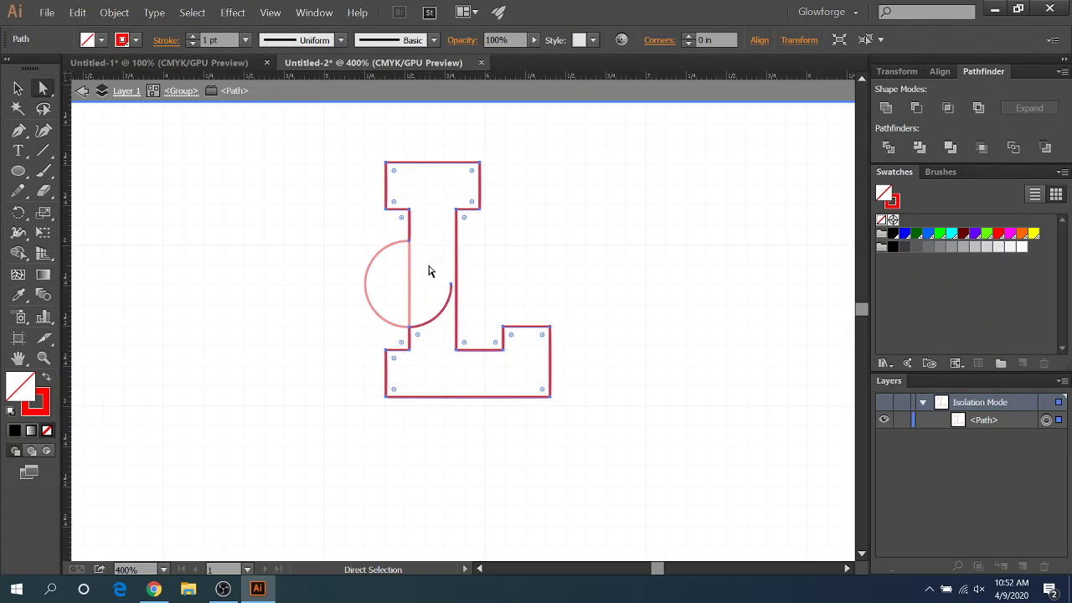
click(451, 285)
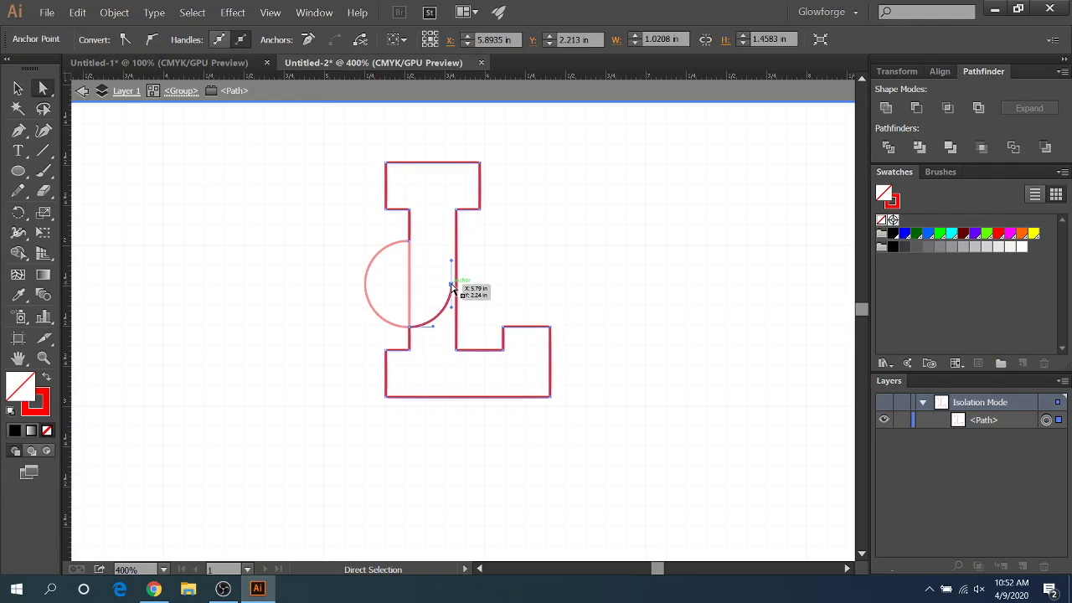
key(Delete)
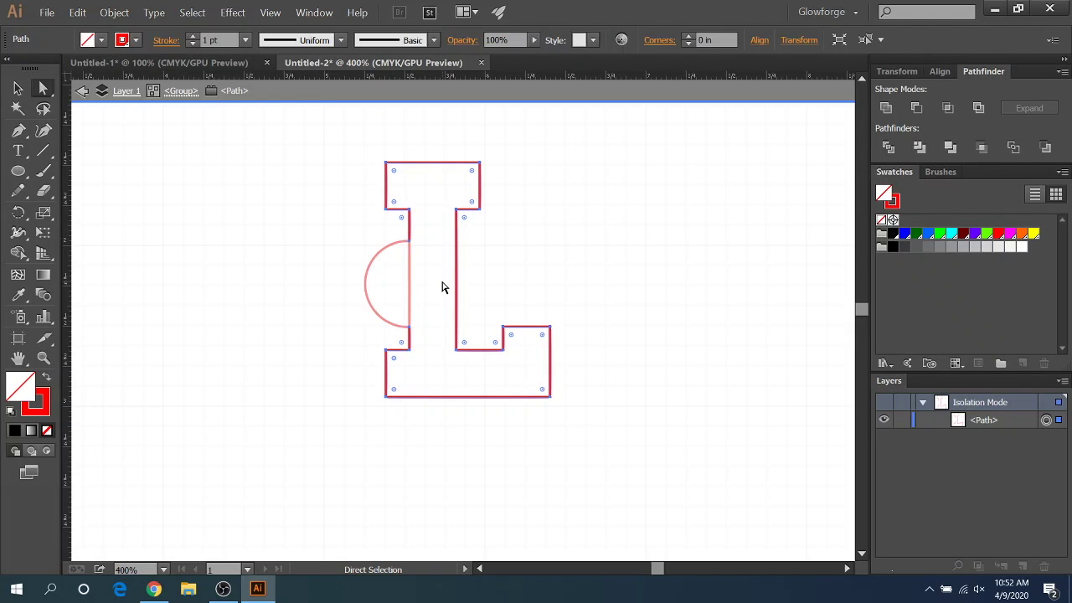
double_click(441, 283)
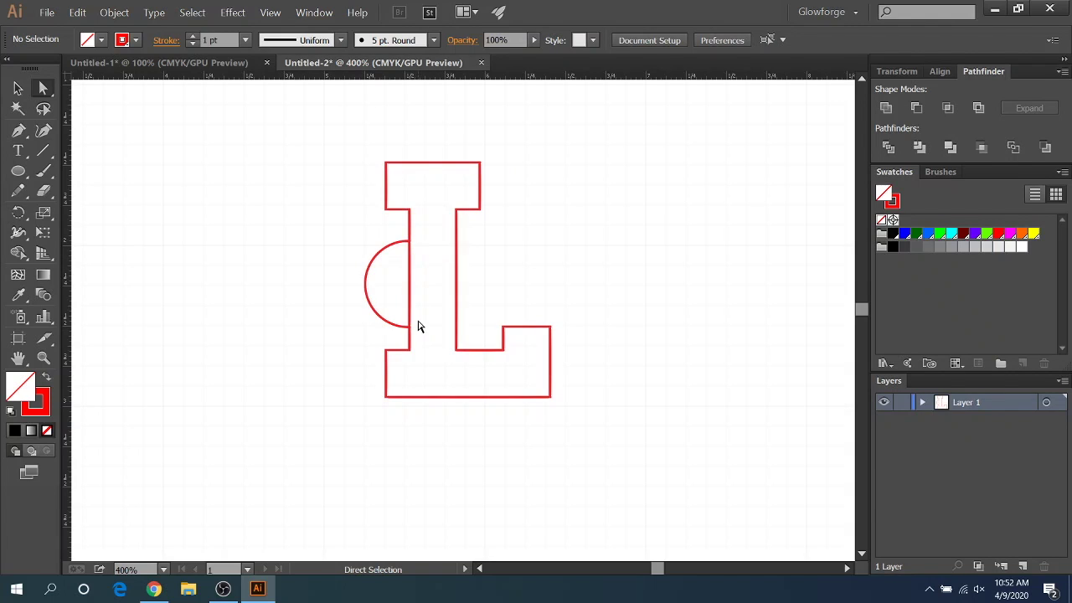
- Isolate the divided group, pull the half-circle piece away from the L, undo that move and leave isolation mode
click(18, 88)
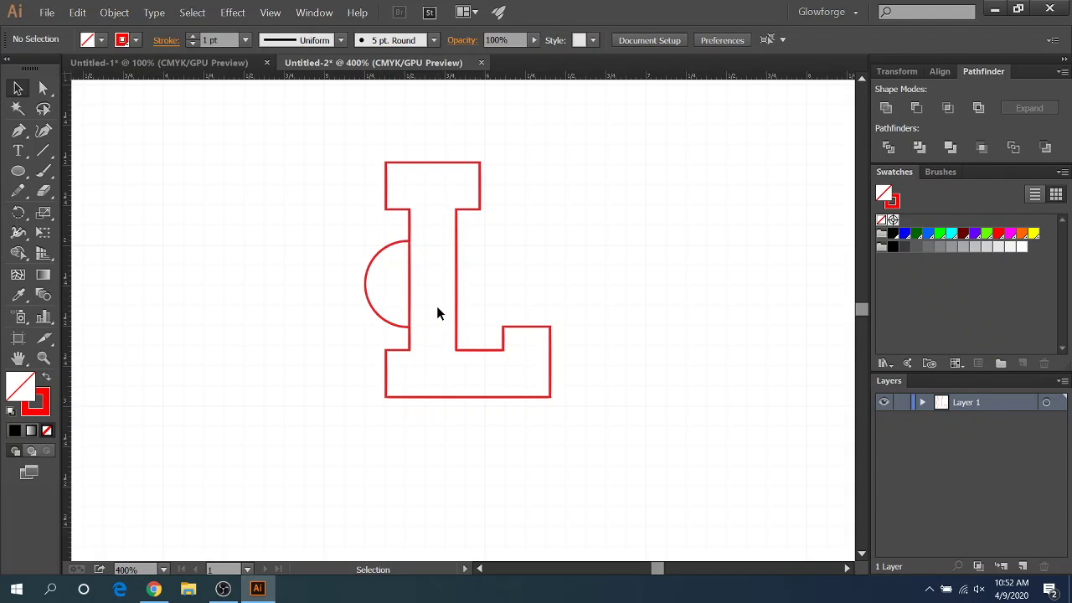
double_click(389, 249)
drag(389, 246, 331, 255)
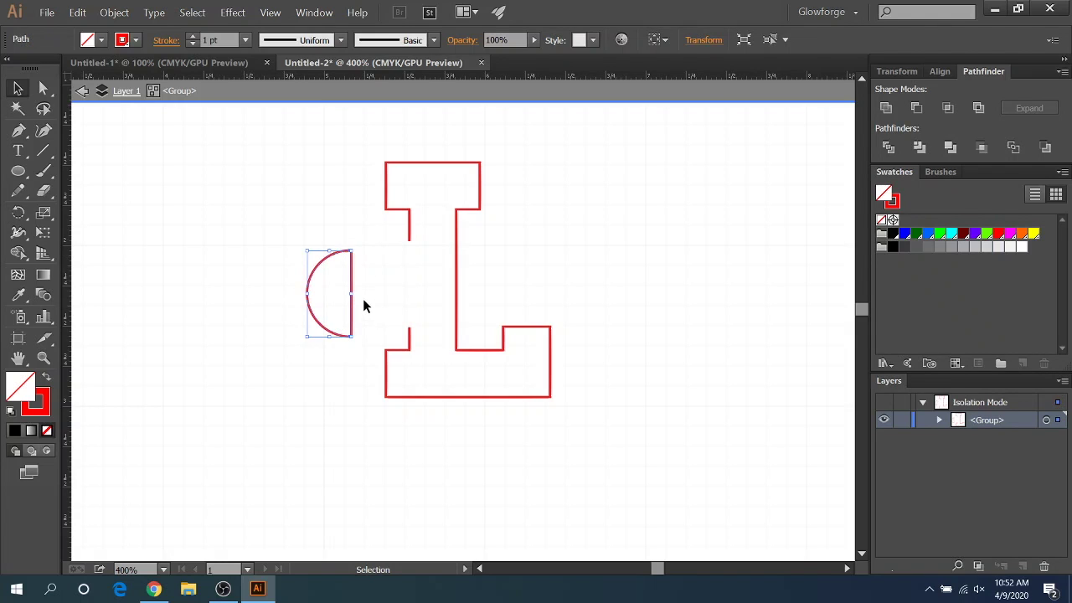
key(a)
key(ctrl+z)
key(v)
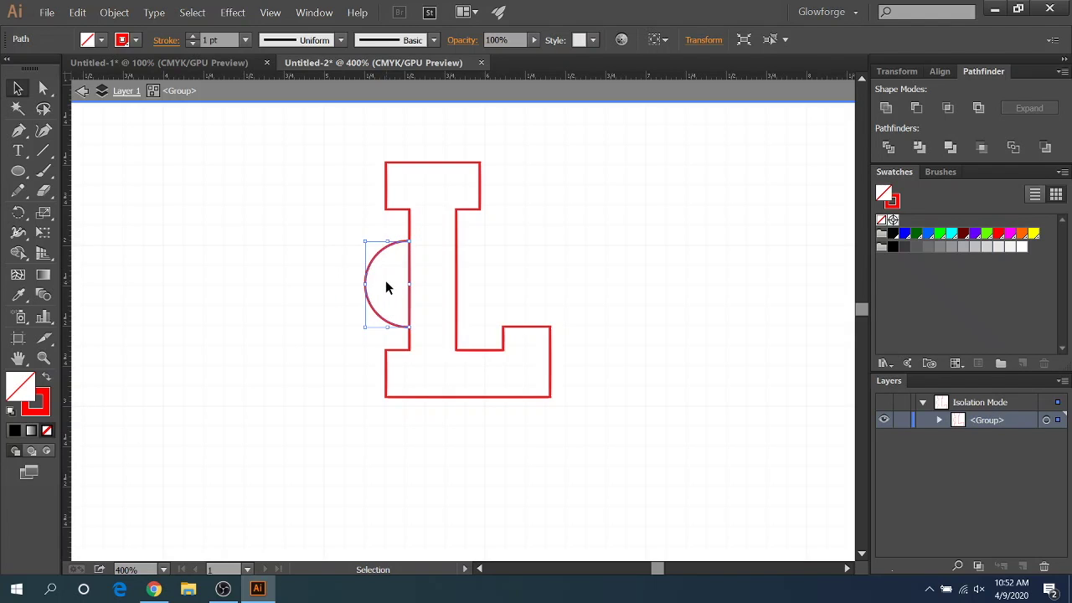
click(385, 280)
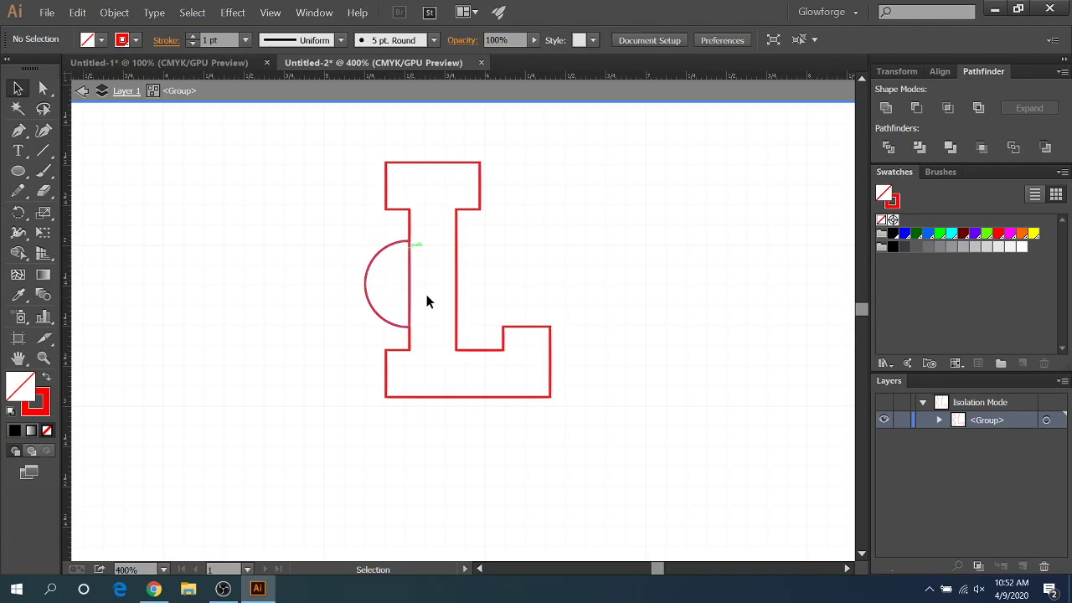
double_click(508, 267)
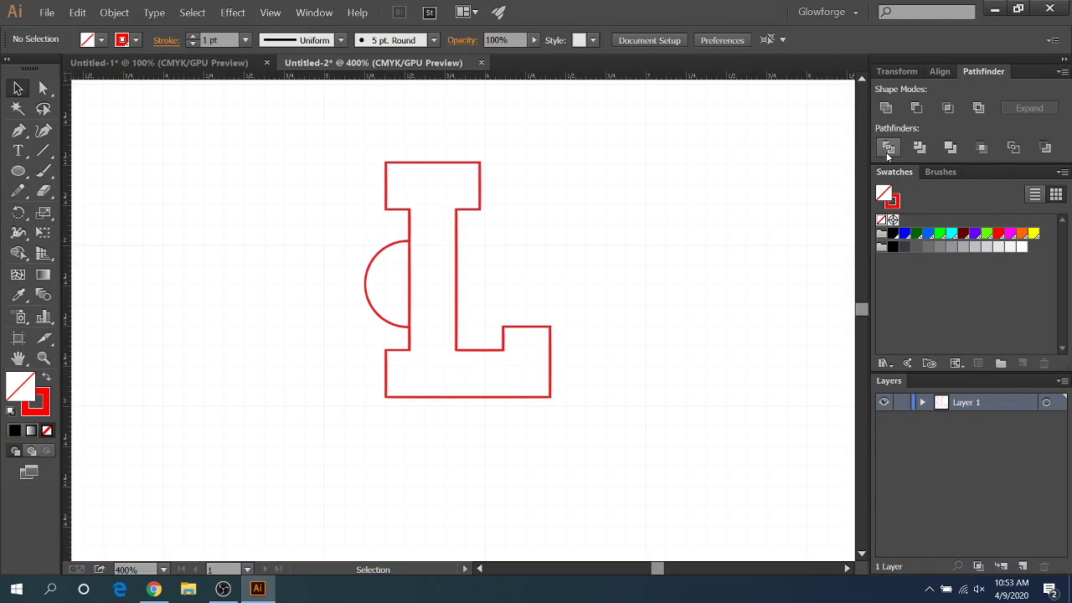
- Apply the Pathfinder Outline operation to the whole L group and set its stroke colour to 10 Red
drag(341, 159, 607, 423)
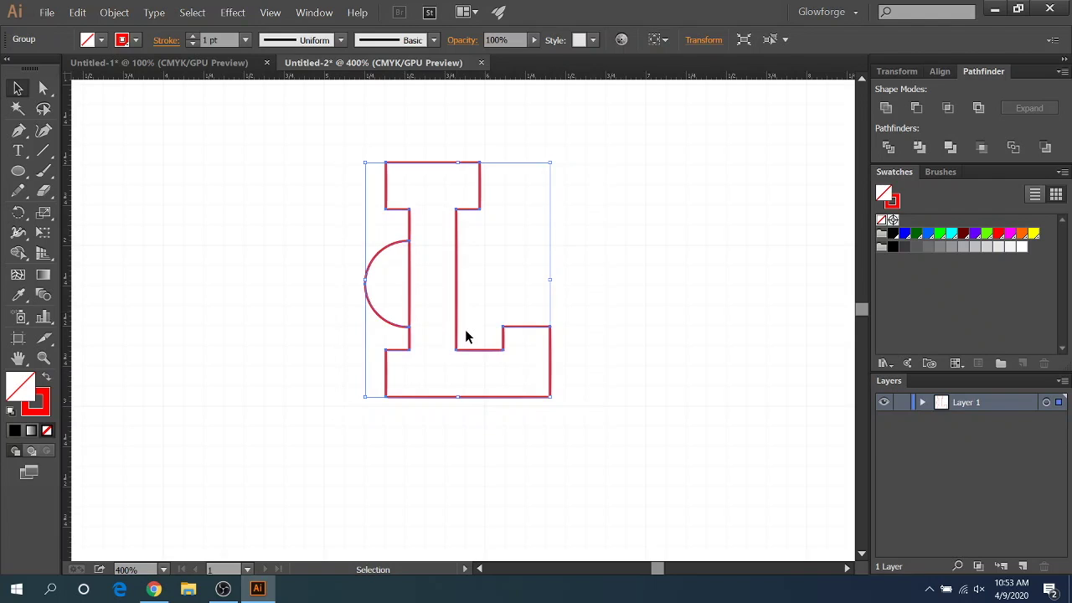
click(1014, 149)
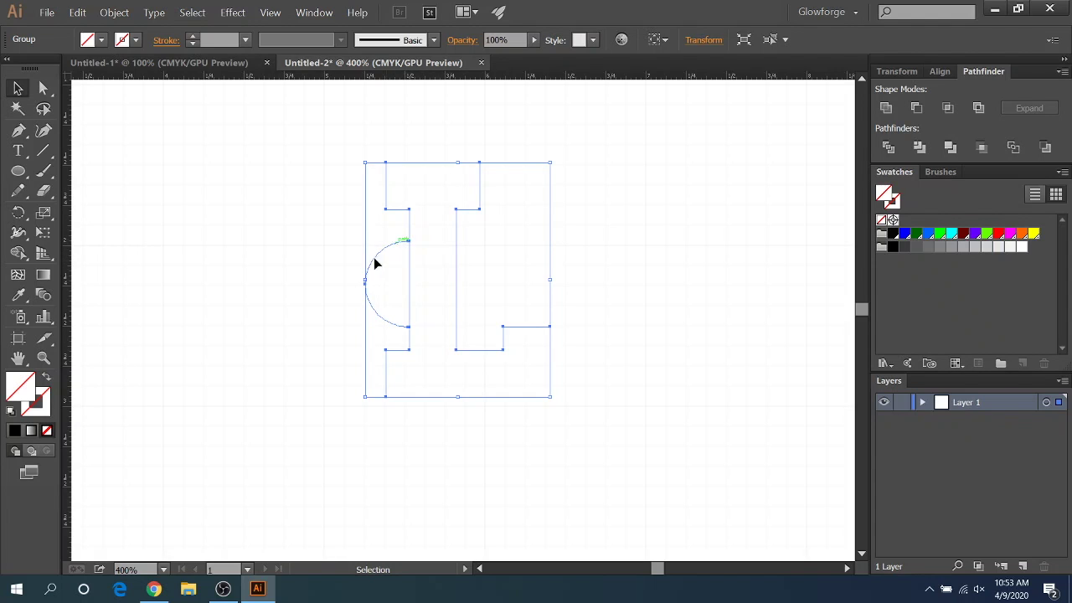
click(136, 39)
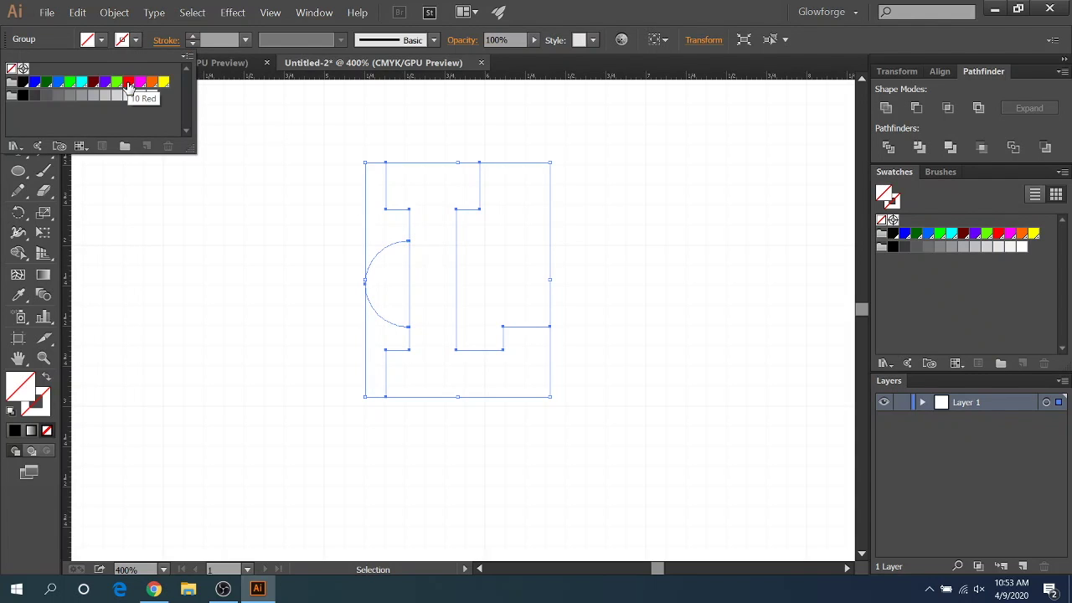
click(129, 84)
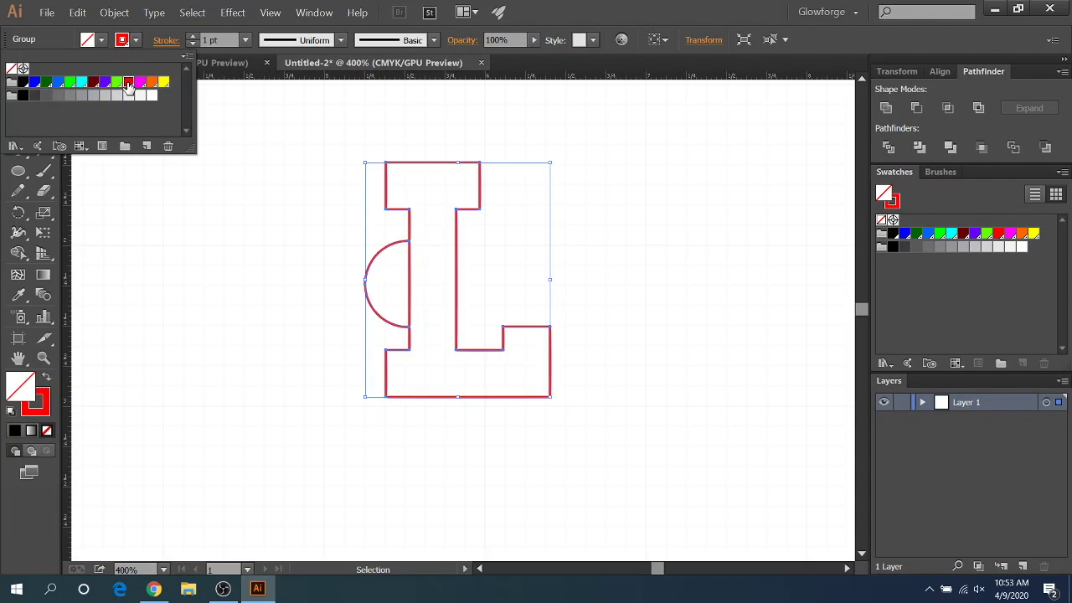
click(272, 306)
click(275, 303)
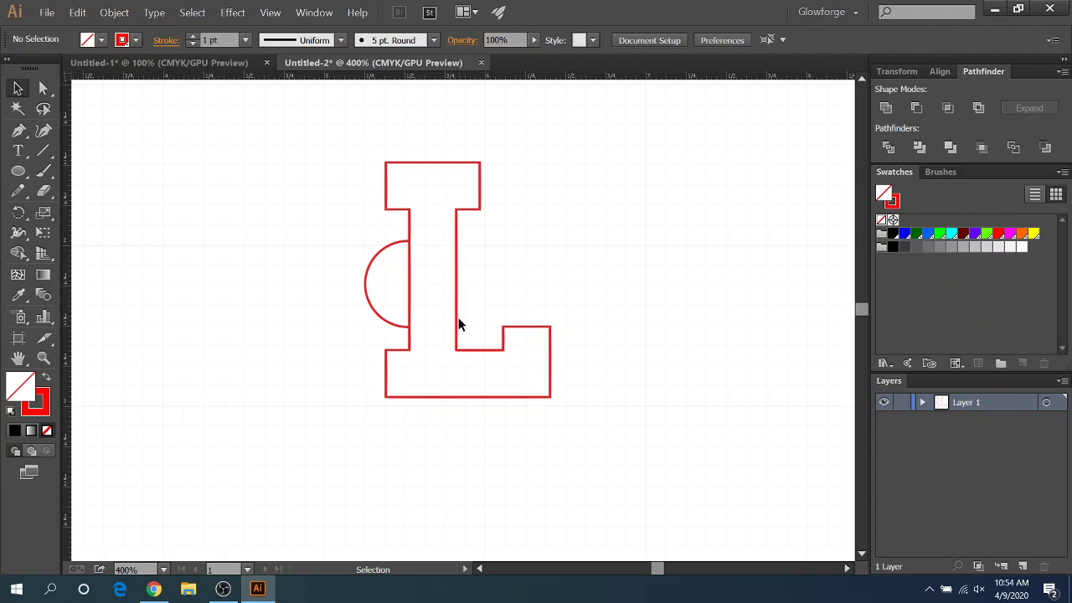
- Copy the letters A, C, L, S and U with their half-circles from the Untitled-1 alphabet into the Untitled-2 document
key(ctrl)
key(ctrl)
key(ctrl+0)
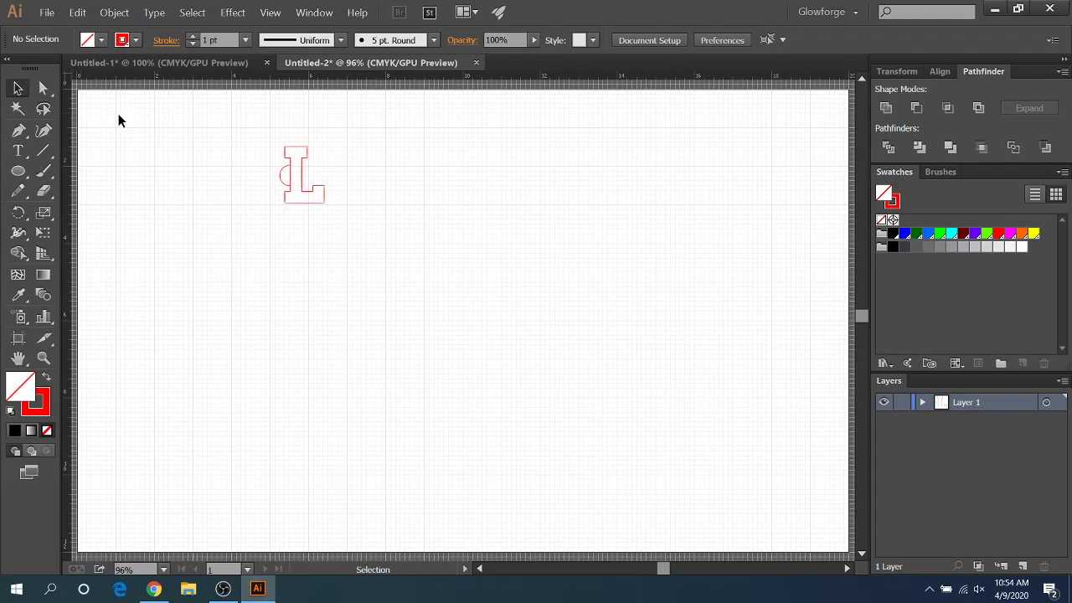
click(172, 63)
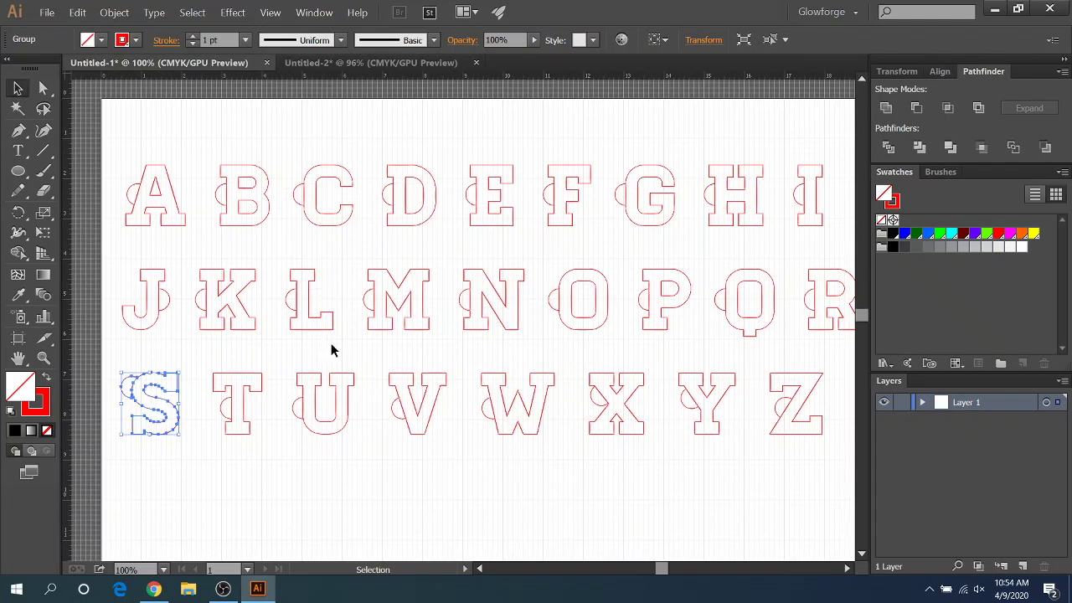
click(363, 486)
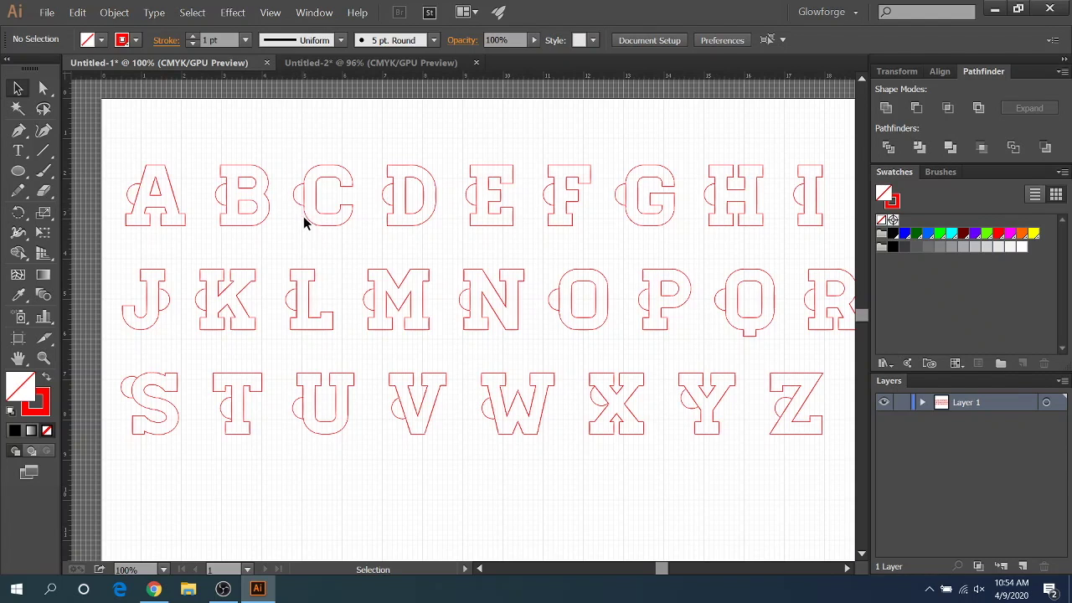
click(308, 307)
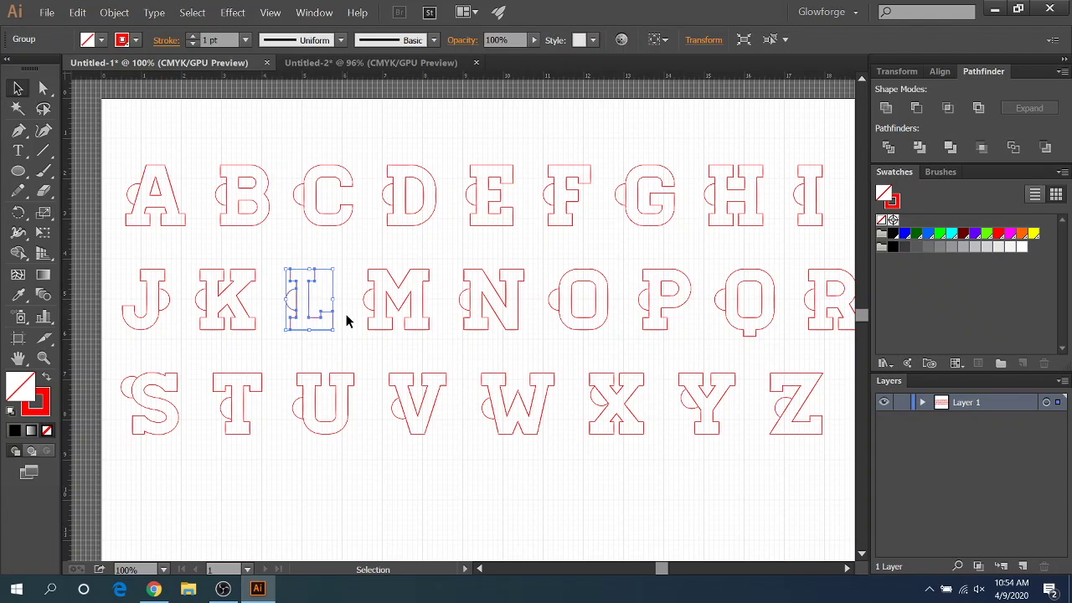
shift+click(350, 409)
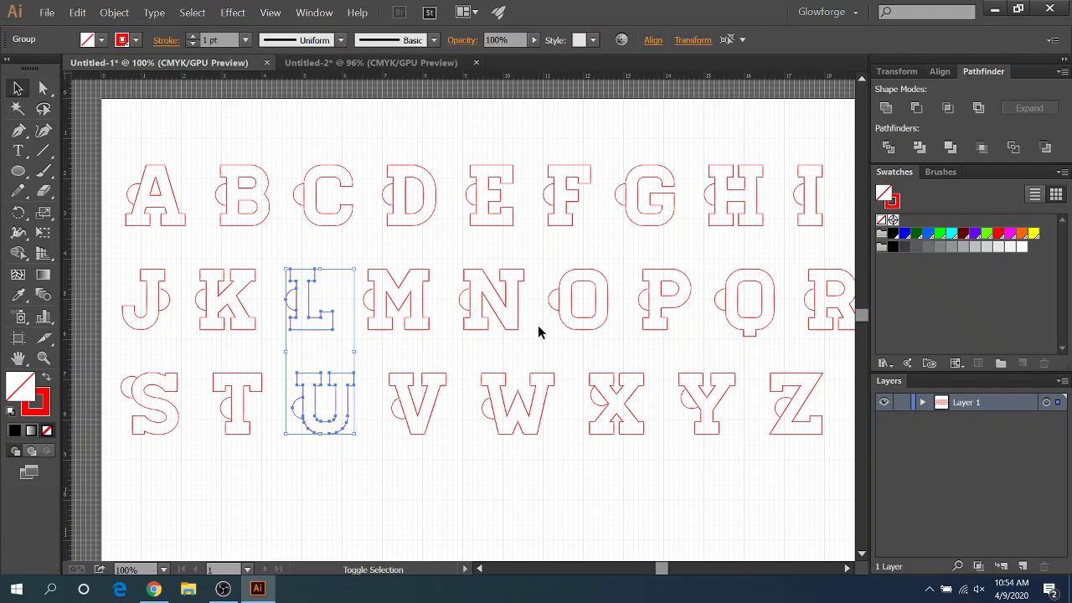
shift+click(346, 220)
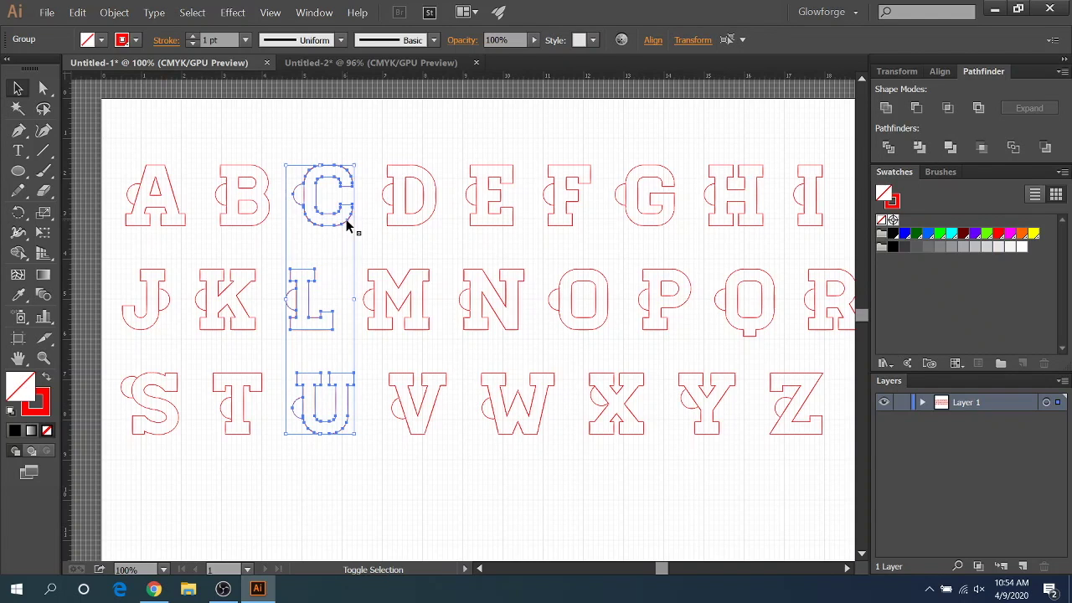
shift+click(176, 228)
shift+click(178, 419)
drag(179, 419, 406, 382)
- Delete the original hand-built L beside the pasted letter A
click(305, 238)
drag(306, 229, 256, 148)
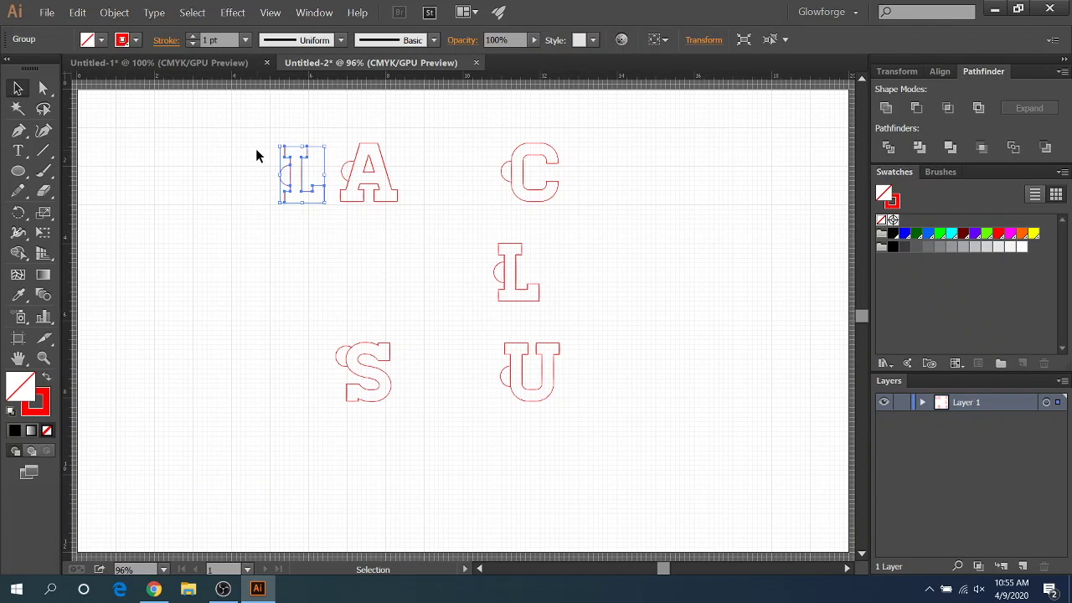
key(Delete)
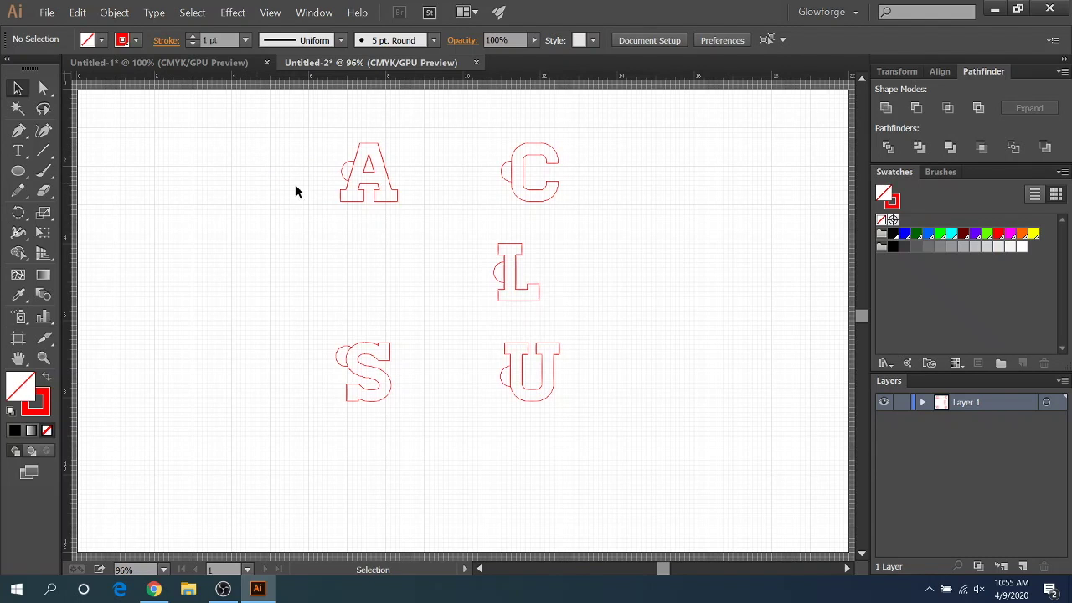
- Arrange the five pasted letters in one row to spell the name, starting with L, and shift the row slightly down
drag(508, 287, 261, 190)
drag(274, 192, 218, 246)
drag(541, 402, 297, 272)
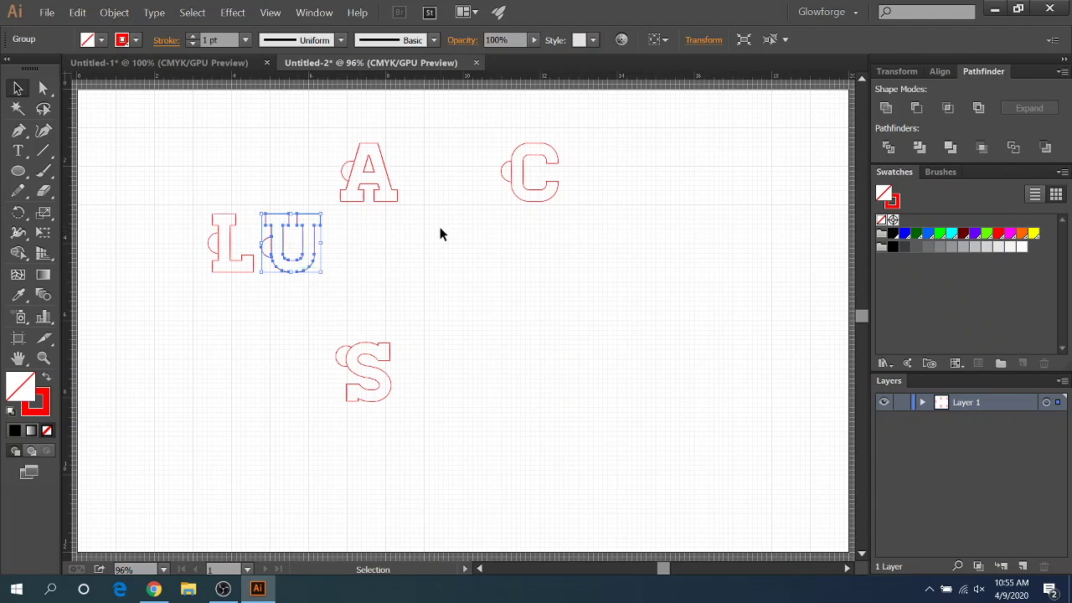
drag(537, 205, 365, 269)
drag(390, 205, 448, 274)
drag(383, 359, 511, 240)
drag(561, 209, 247, 267)
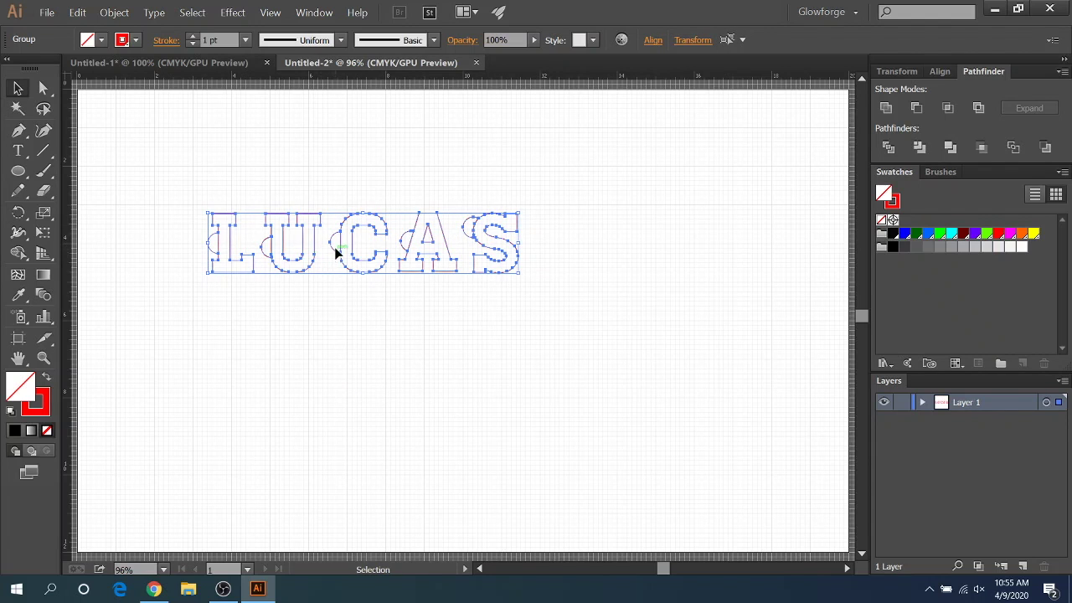
drag(338, 251, 337, 256)
click(589, 247)
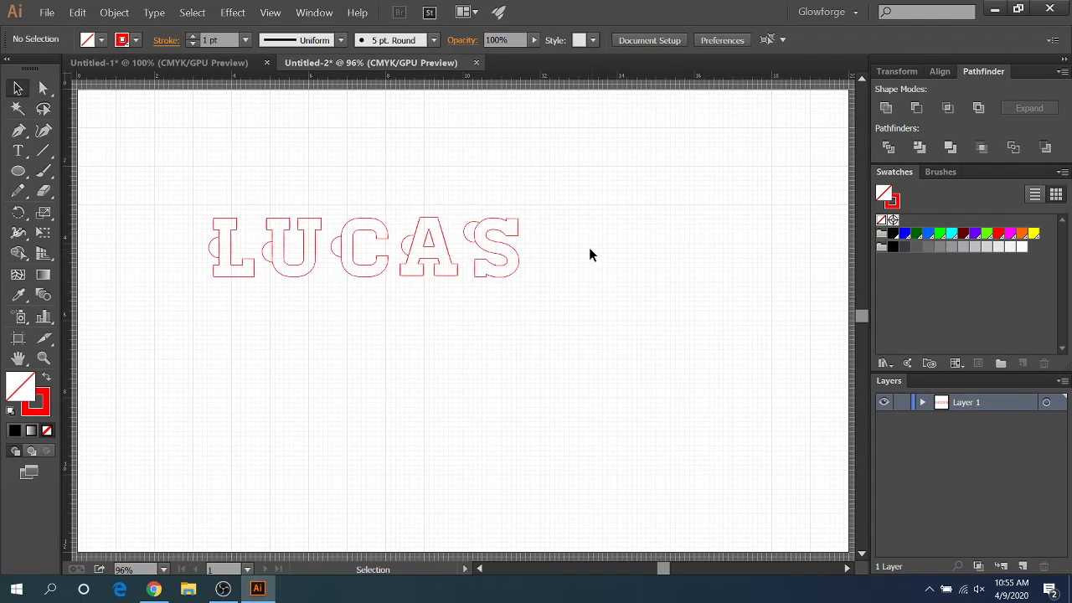
- Align all five letters by their vertical centres and distribute them evenly by their horizontal centres
drag(584, 235, 170, 281)
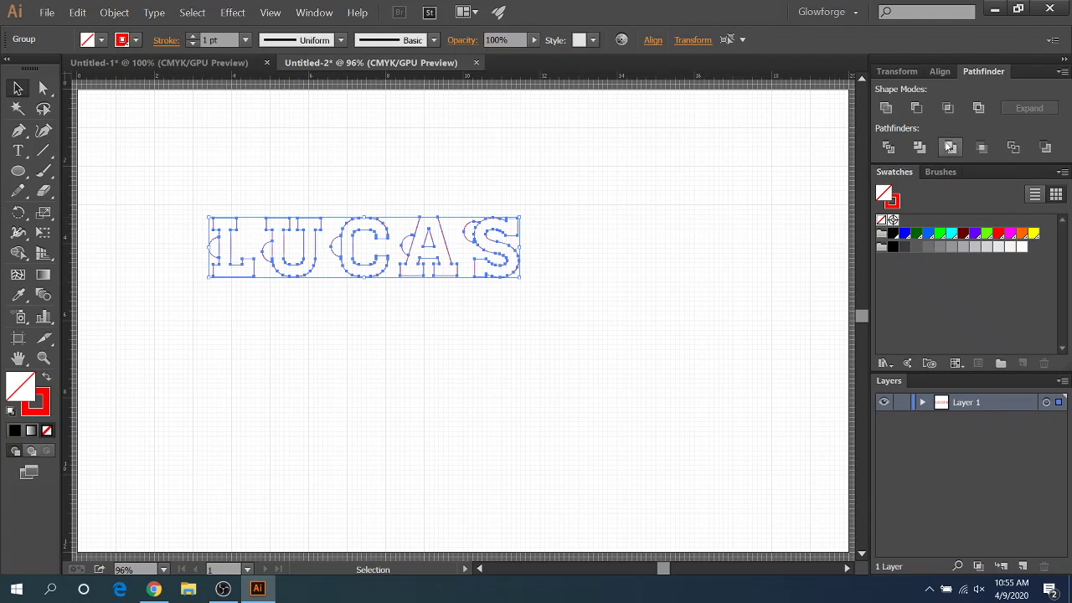
click(940, 72)
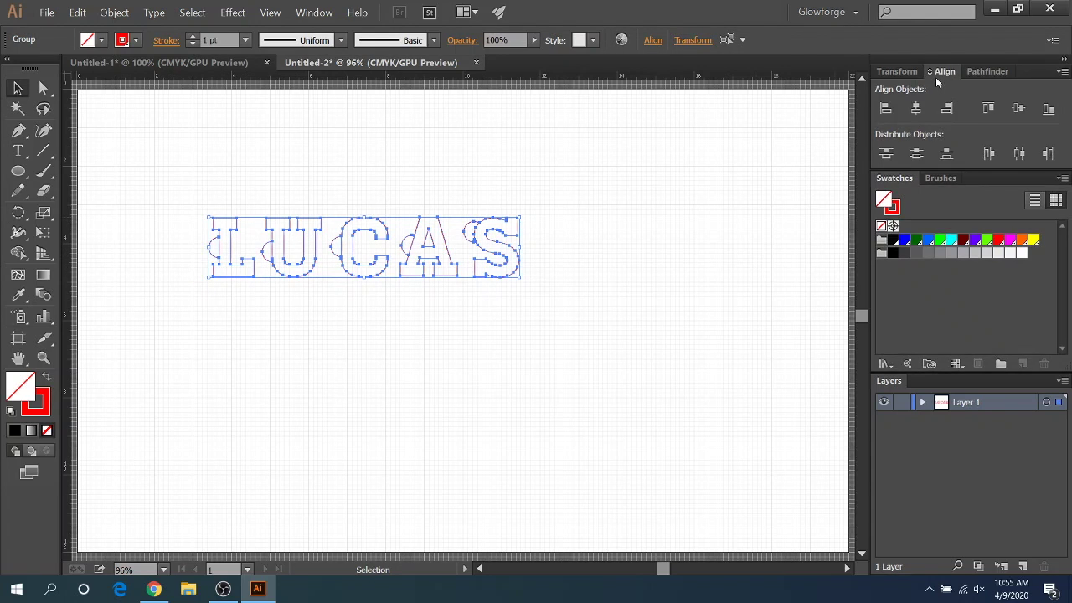
click(315, 13)
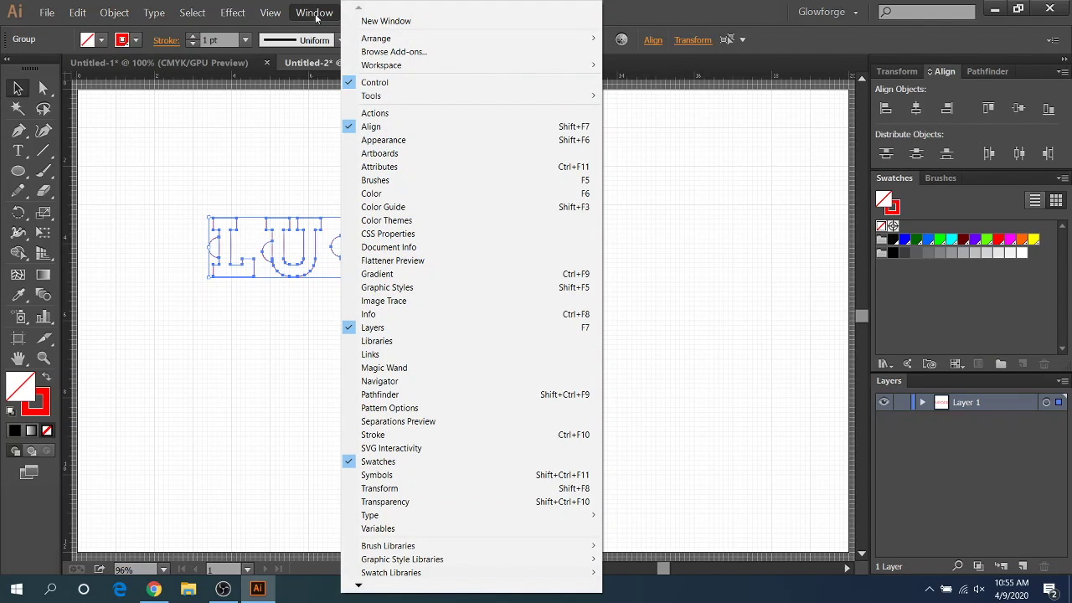
click(373, 127)
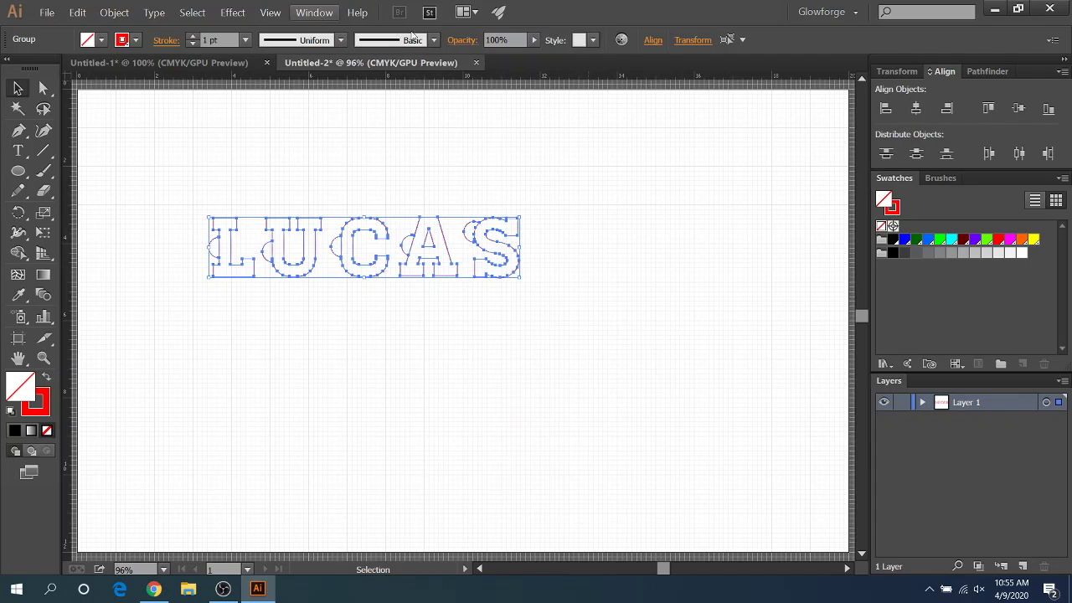
click(1017, 114)
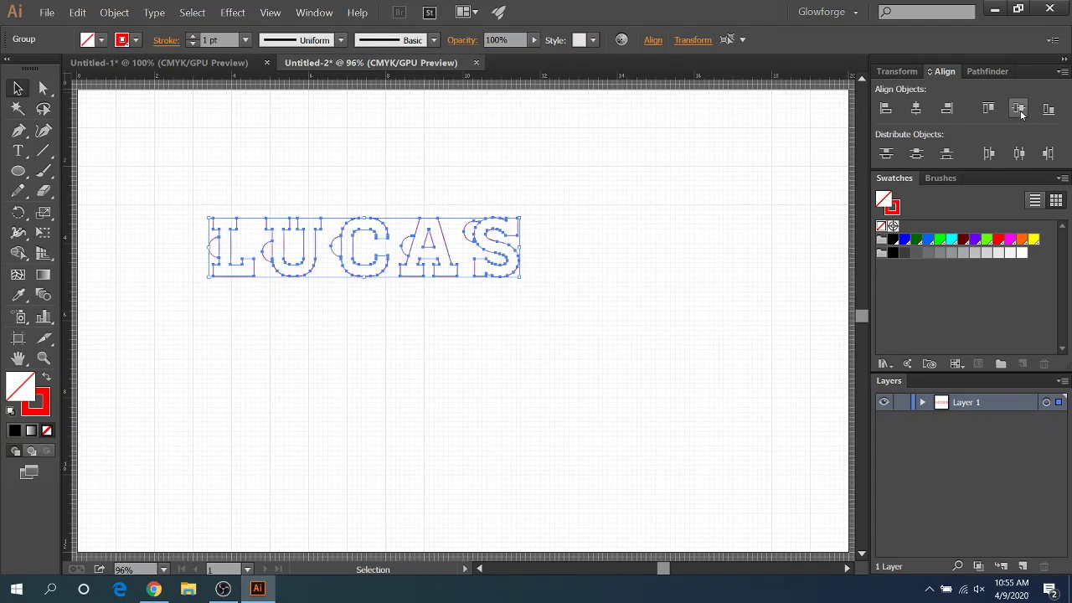
click(1019, 155)
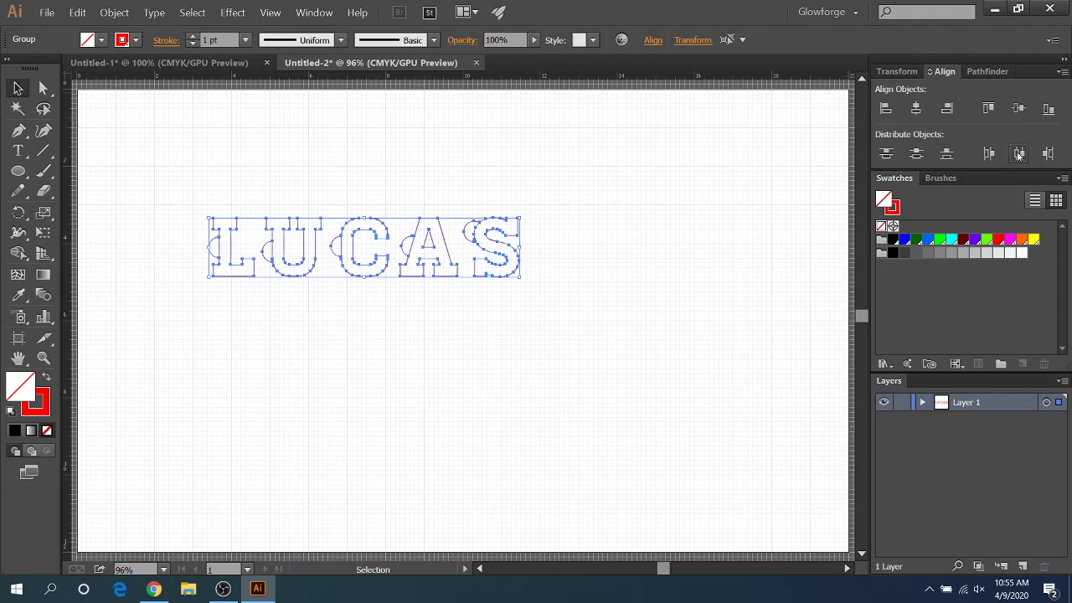
- Nudge the letter S slightly left to bring it closer to the A, and deselect it
click(465, 249)
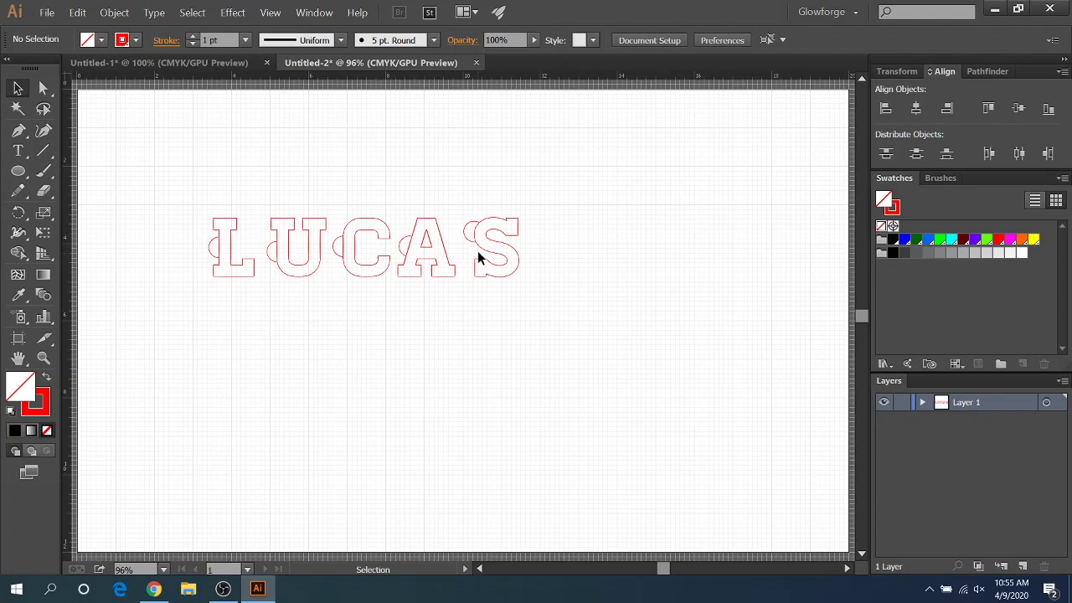
click(479, 247)
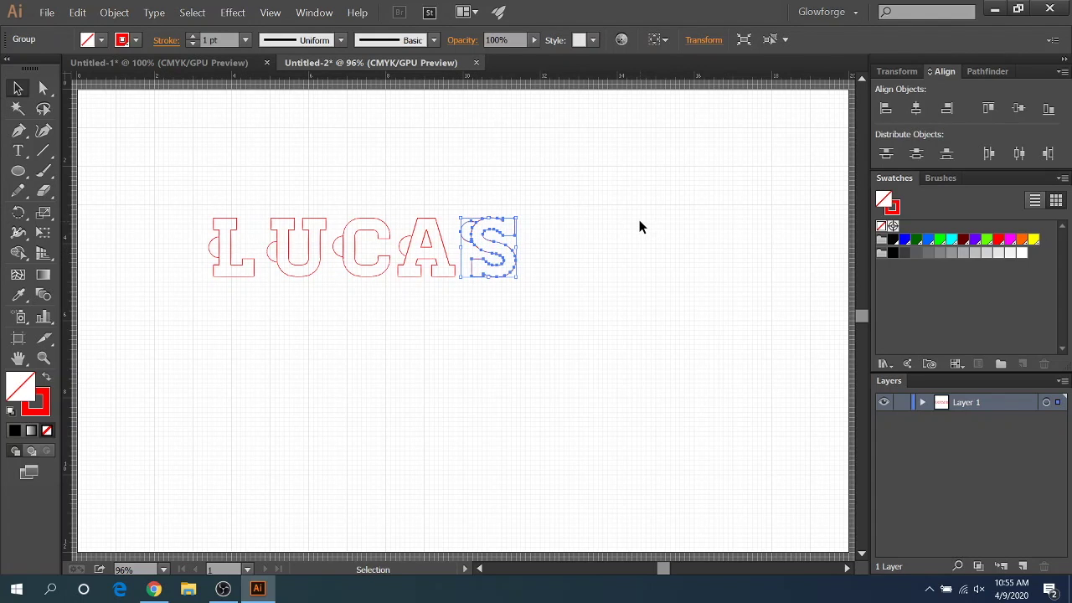
key(Left)
key(Left)
click(600, 249)
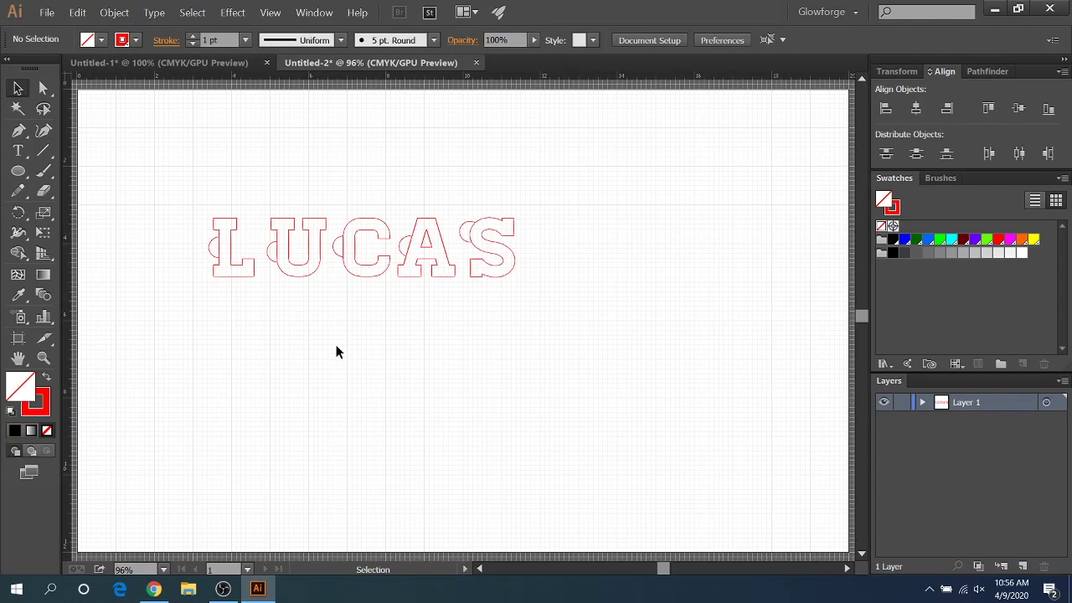
- Nudge the letter S slightly left and the letter L slightly right to tighten the spacing of the name
click(477, 265)
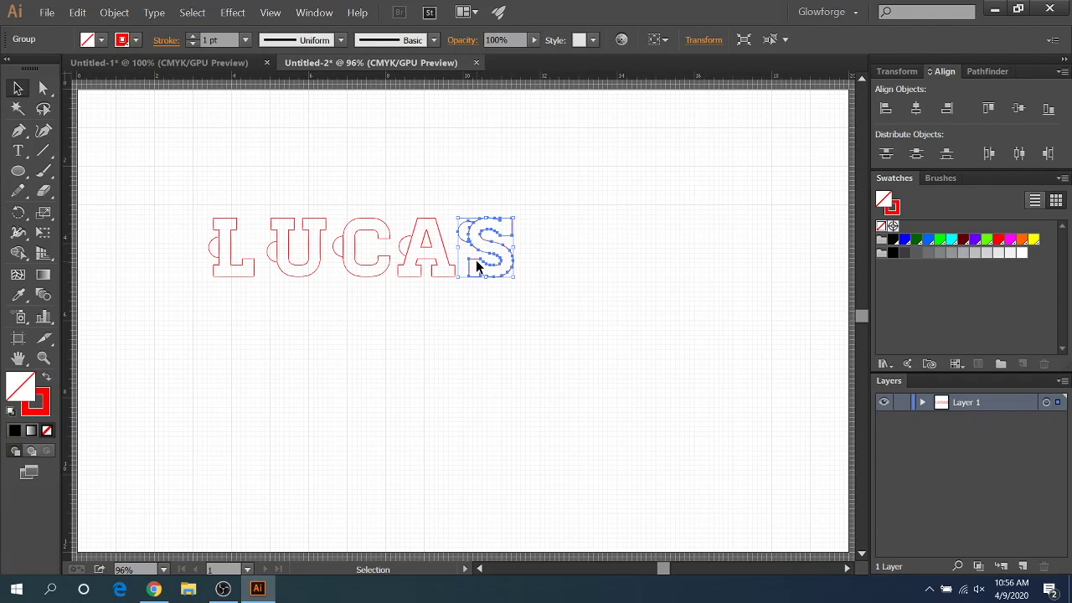
click(440, 339)
click(246, 261)
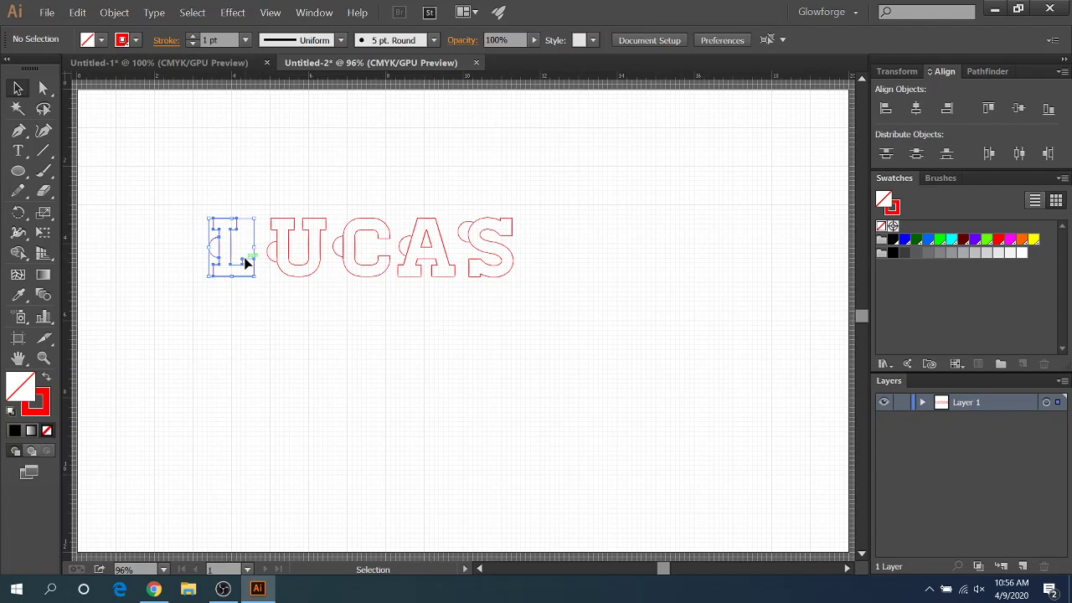
drag(246, 261, 248, 261)
click(296, 316)
- Align all five letters by their vertical centres and deselect them
drag(498, 343, 208, 238)
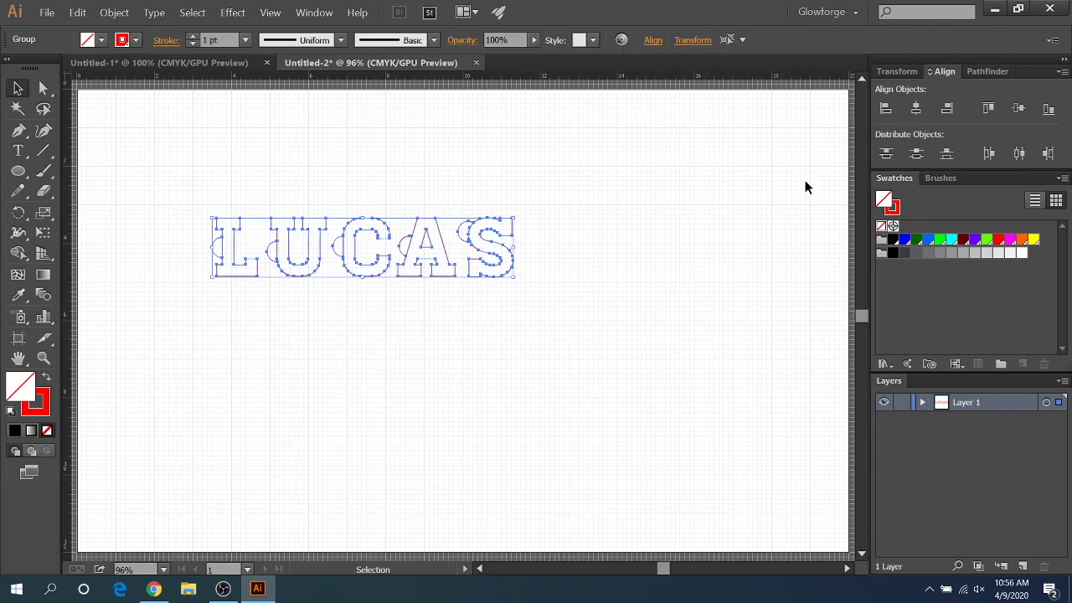
click(1019, 109)
click(604, 333)
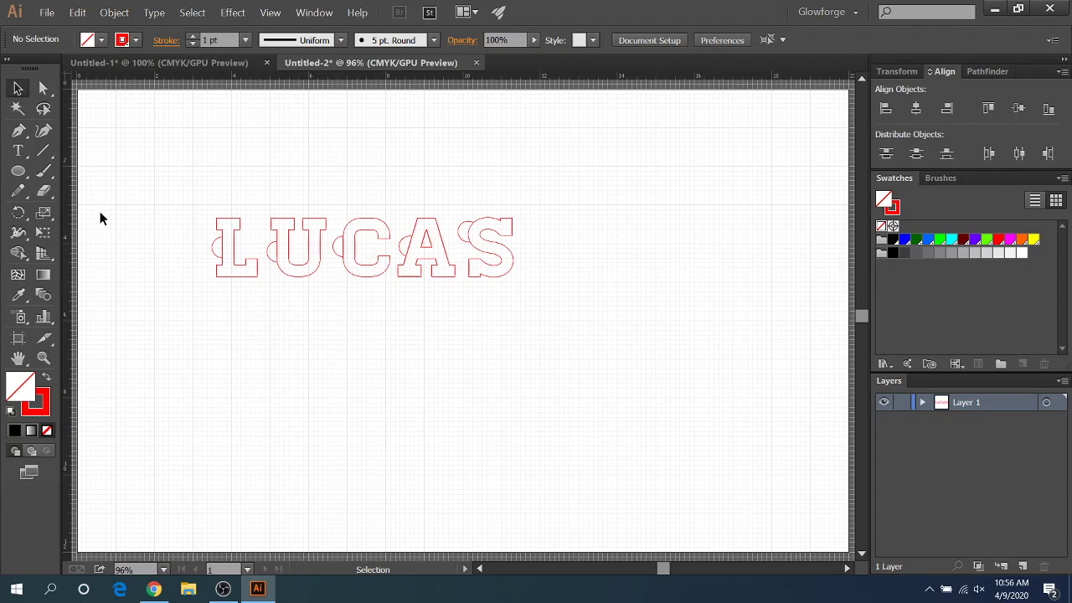
- Create a rectangle 8 in wide and 2.5 in high over the row of letters
click(18, 153)
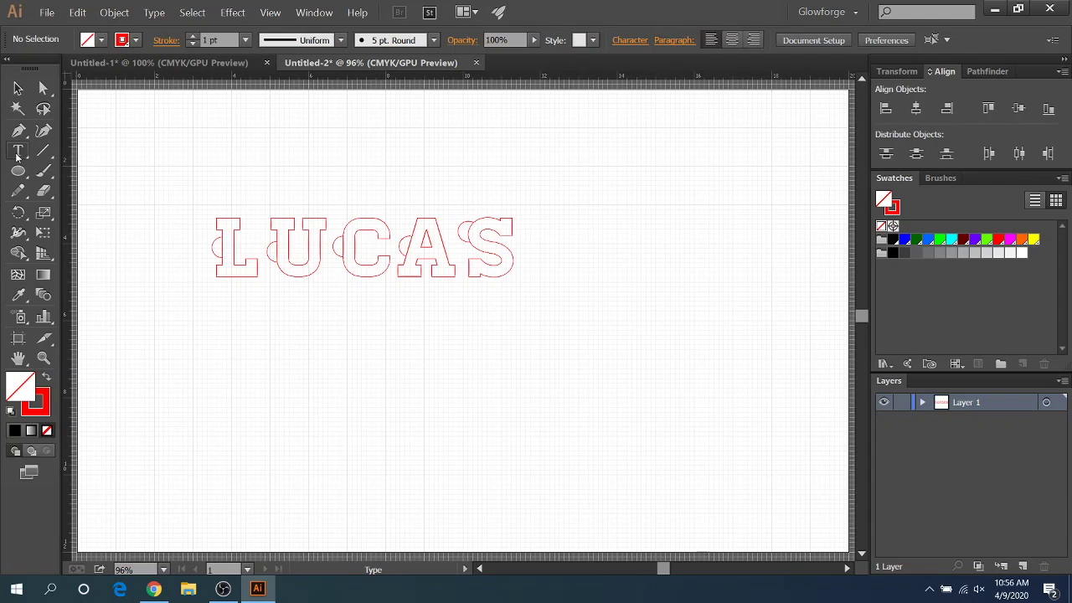
drag(18, 171, 85, 174)
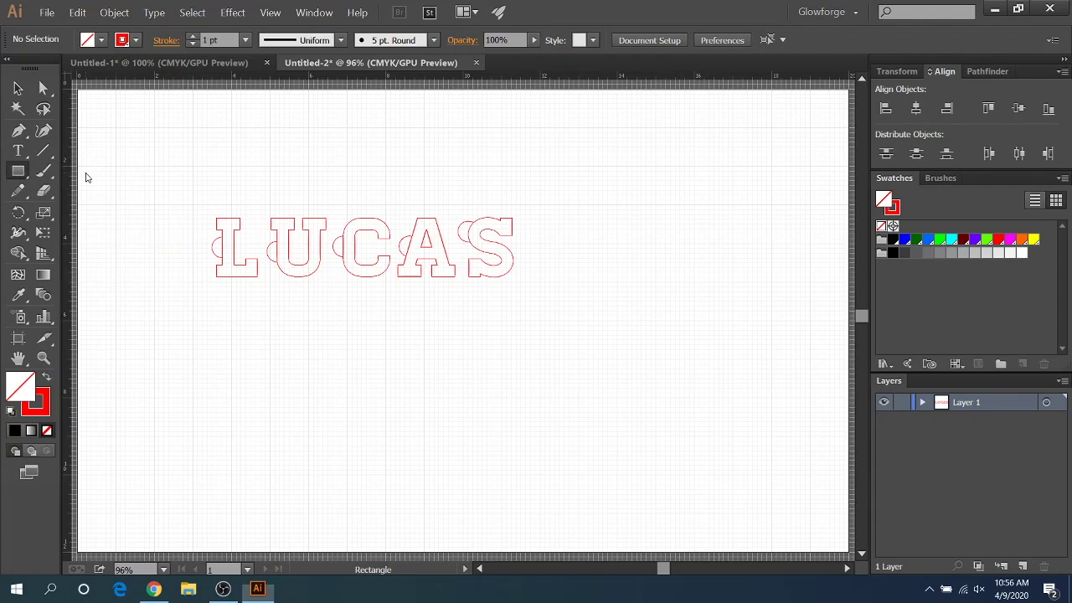
click(172, 214)
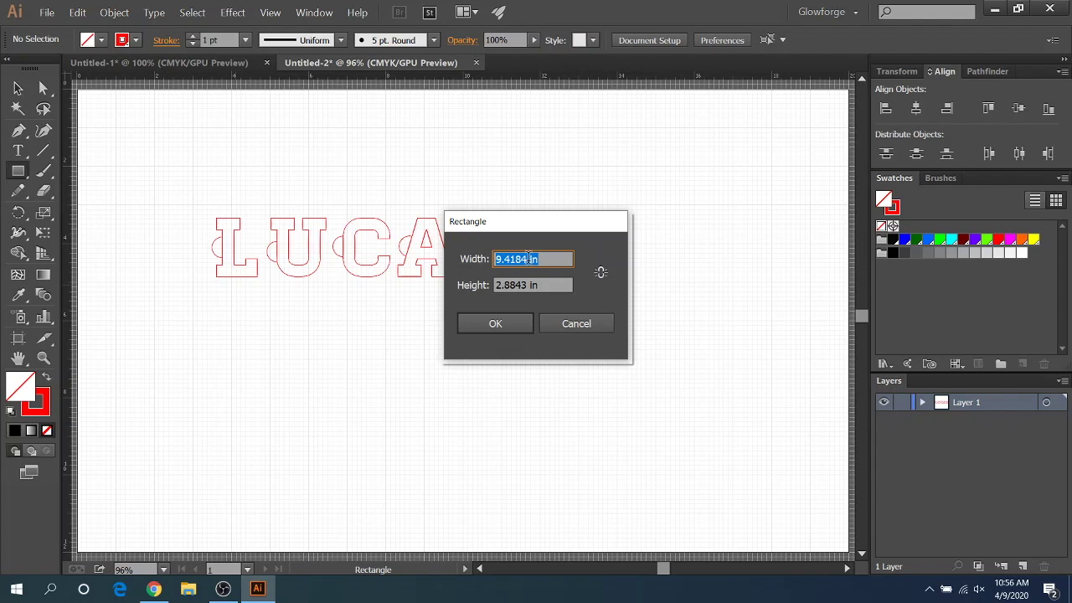
click(528, 259)
drag(541, 258, 455, 257)
drag(559, 260, 481, 259)
text(8)
drag(563, 284, 434, 294)
key(Right)
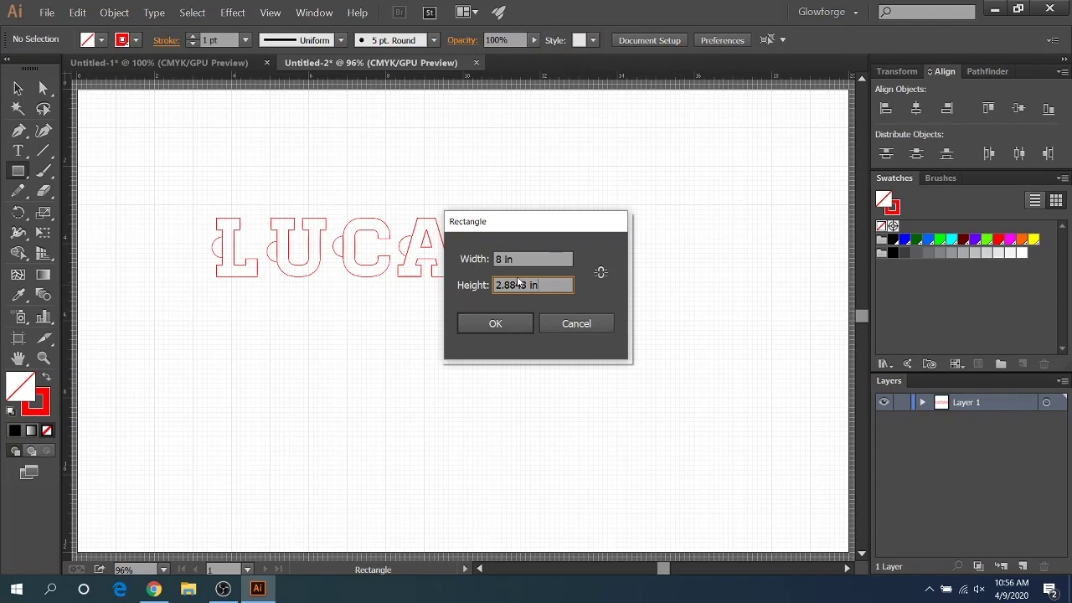
drag(544, 285, 482, 285)
text(2.5)
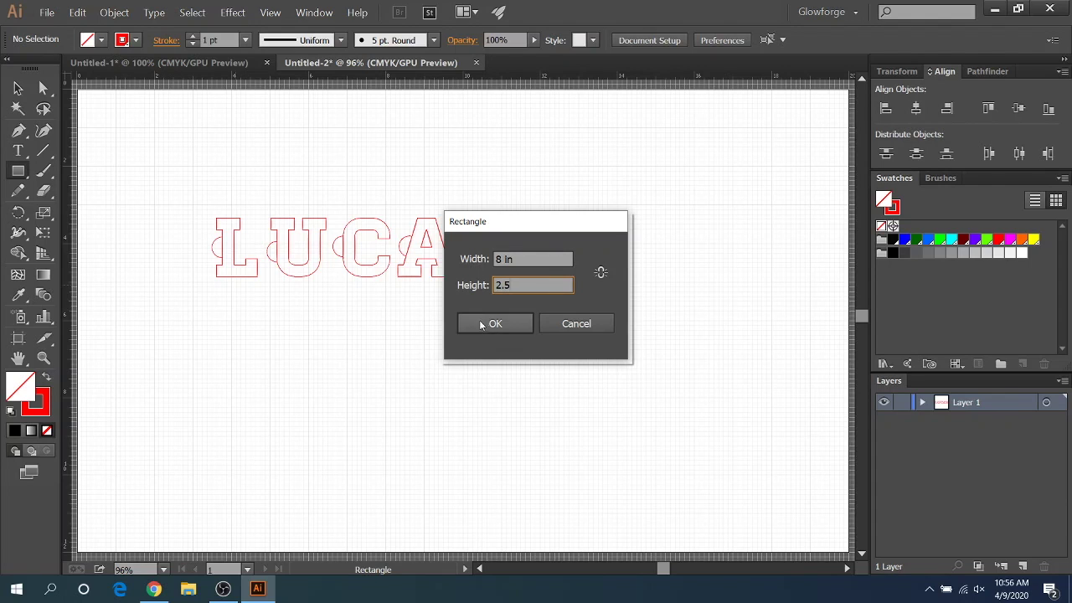
click(486, 322)
- Move the rectangle around the five letters, widening it past the S and reducing its height to a close frame
click(18, 88)
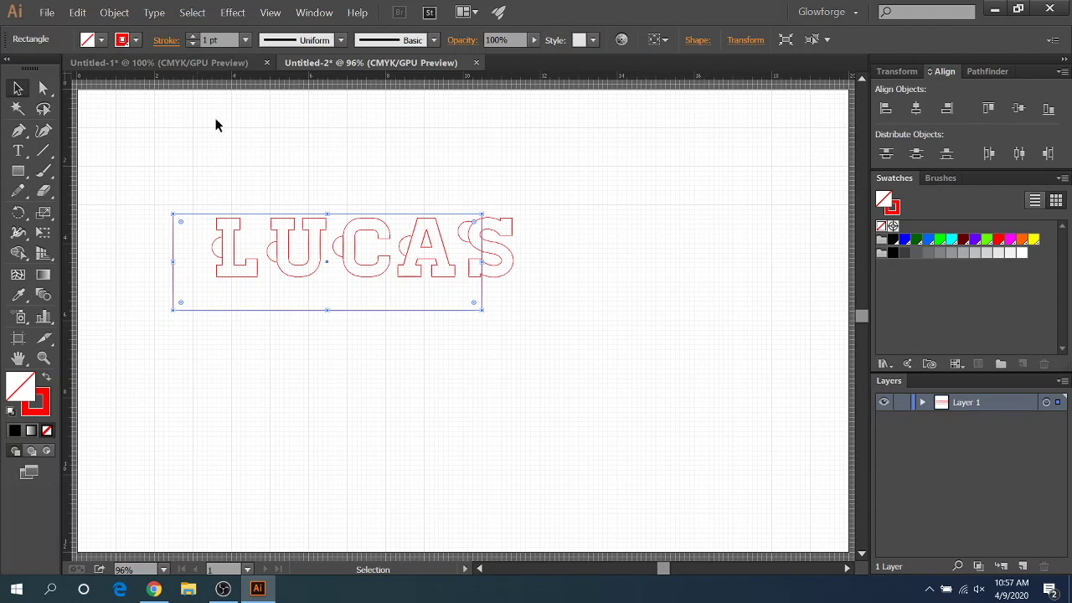
drag(282, 310, 309, 305)
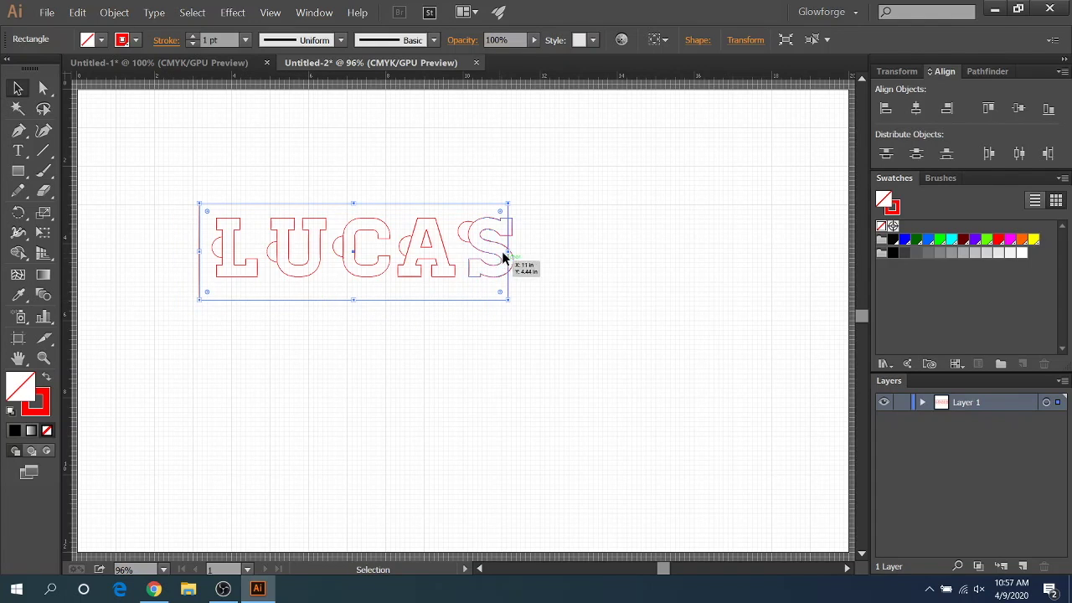
drag(509, 252, 526, 252)
drag(363, 299, 366, 292)
drag(364, 205, 361, 204)
click(564, 201)
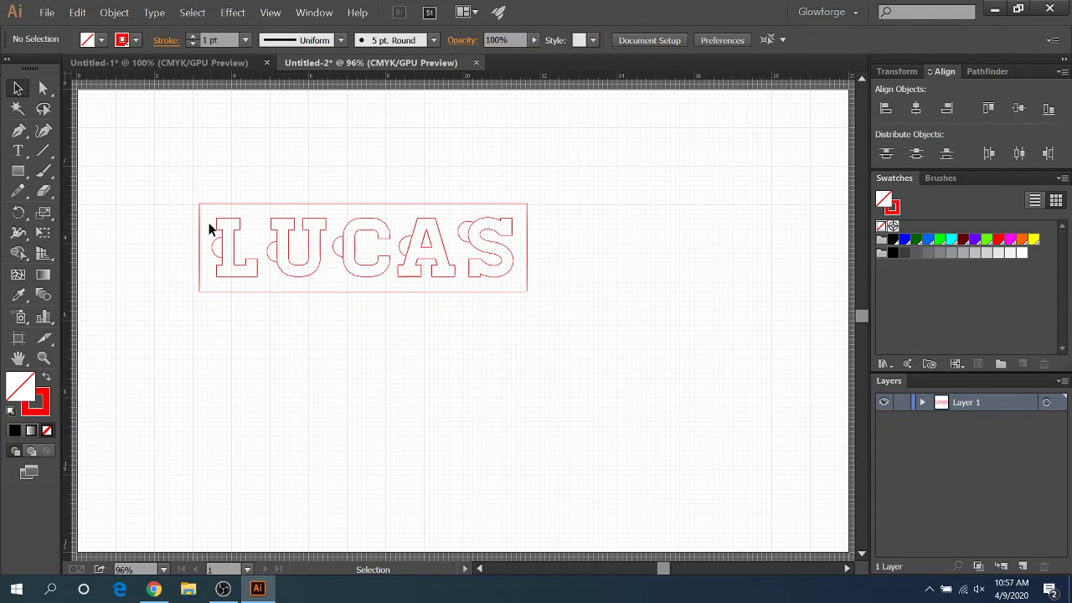
- Group the five letters together, leaving the surrounding rectangle out of the group
drag(229, 245, 498, 261)
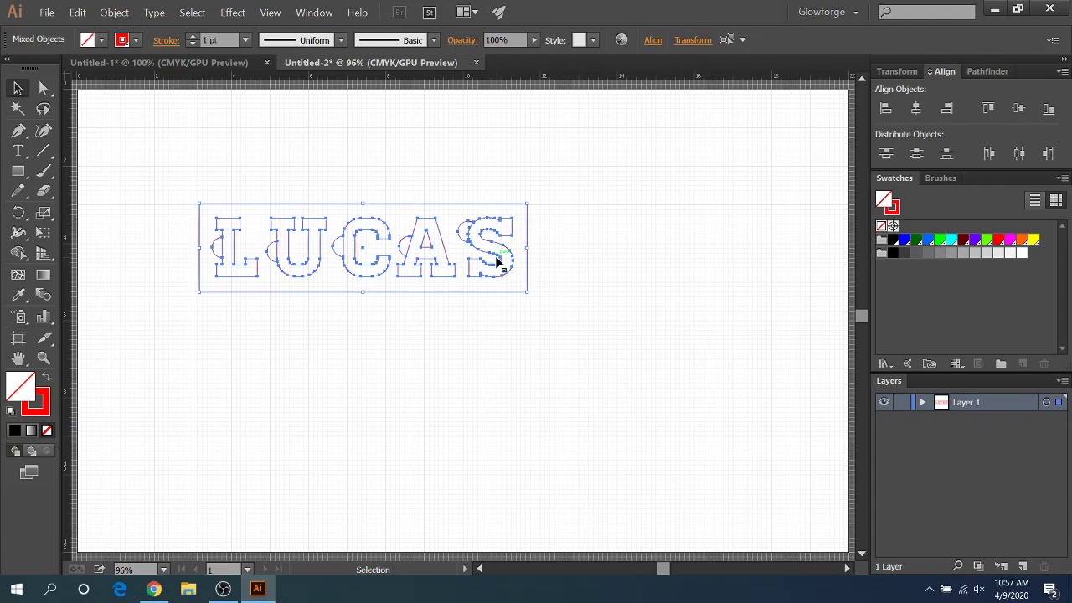
shift+click(459, 203)
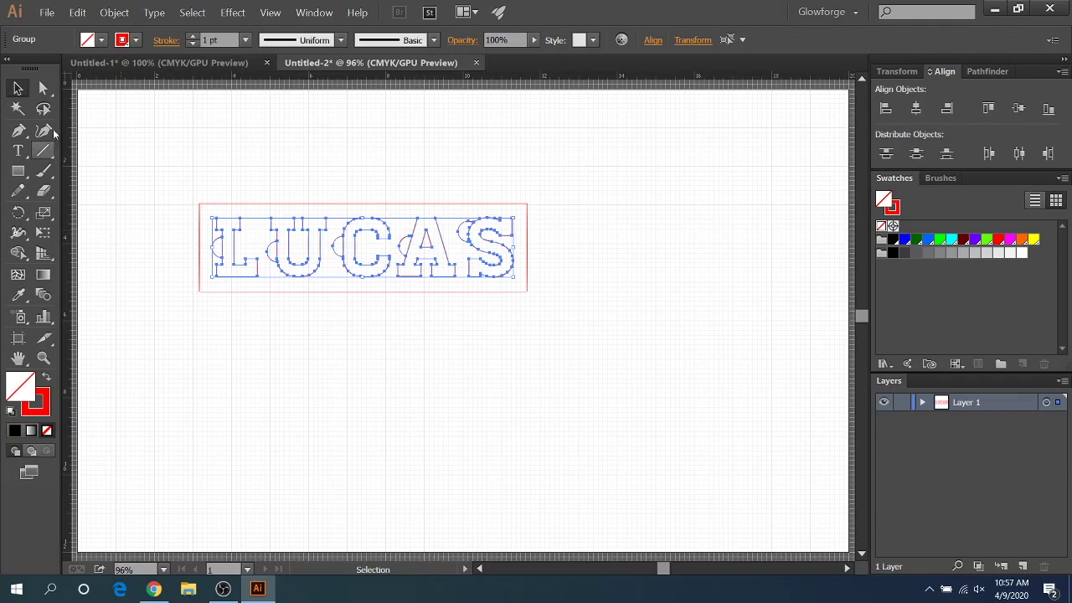
click(112, 12)
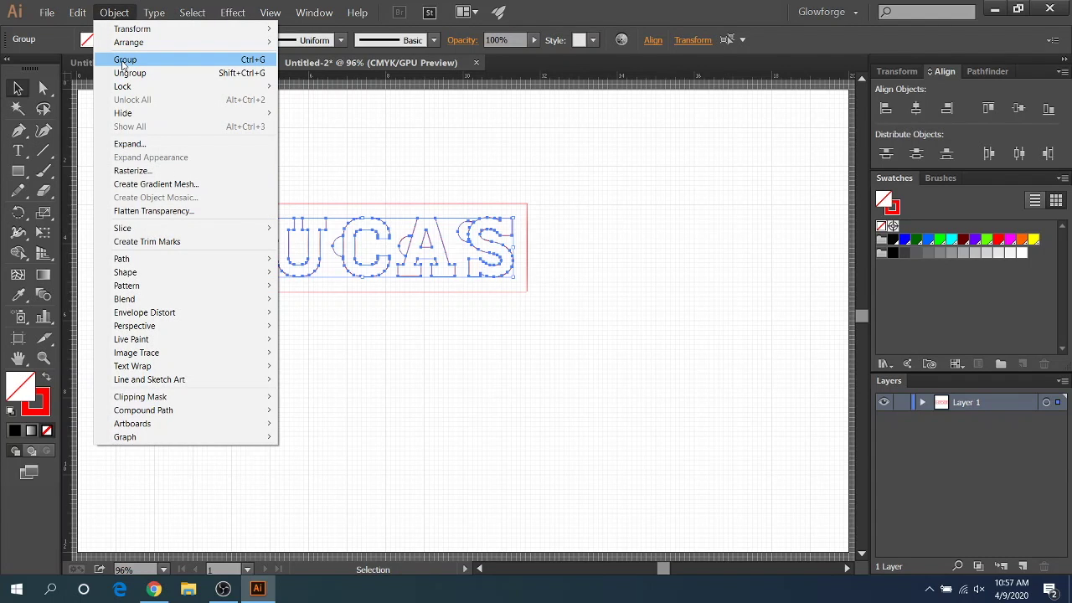
click(122, 60)
- Align the letter group and the rectangle by their vertical and horizontal centres
drag(633, 210, 249, 307)
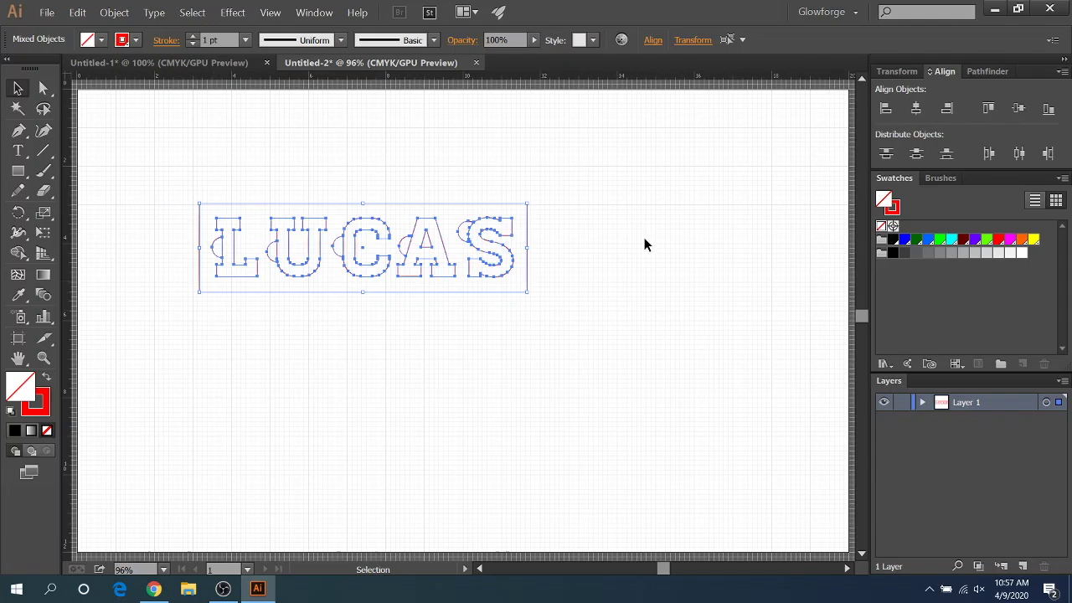
click(1020, 116)
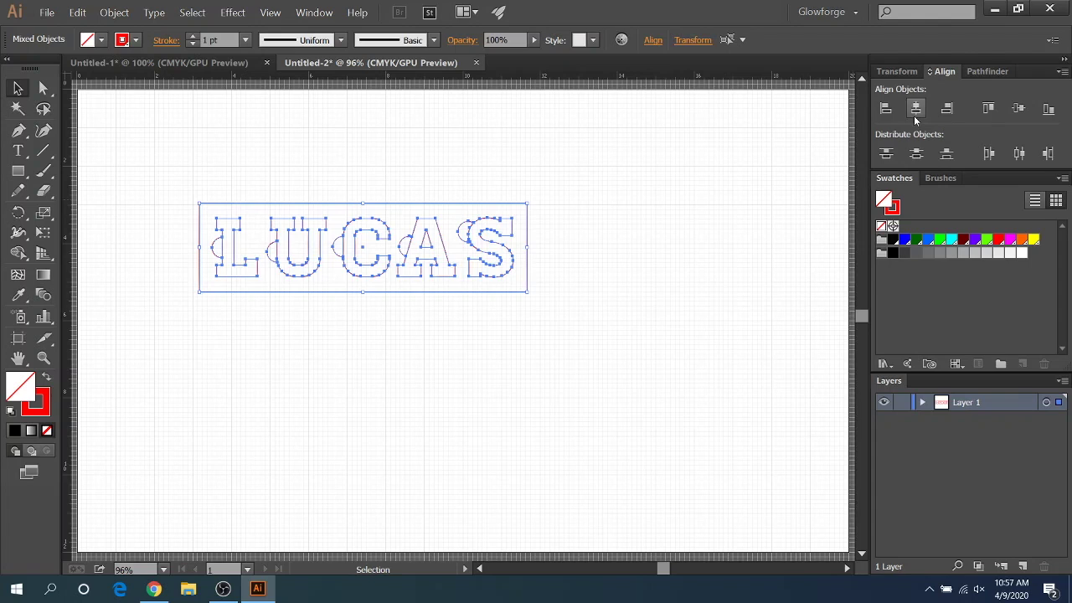
click(610, 282)
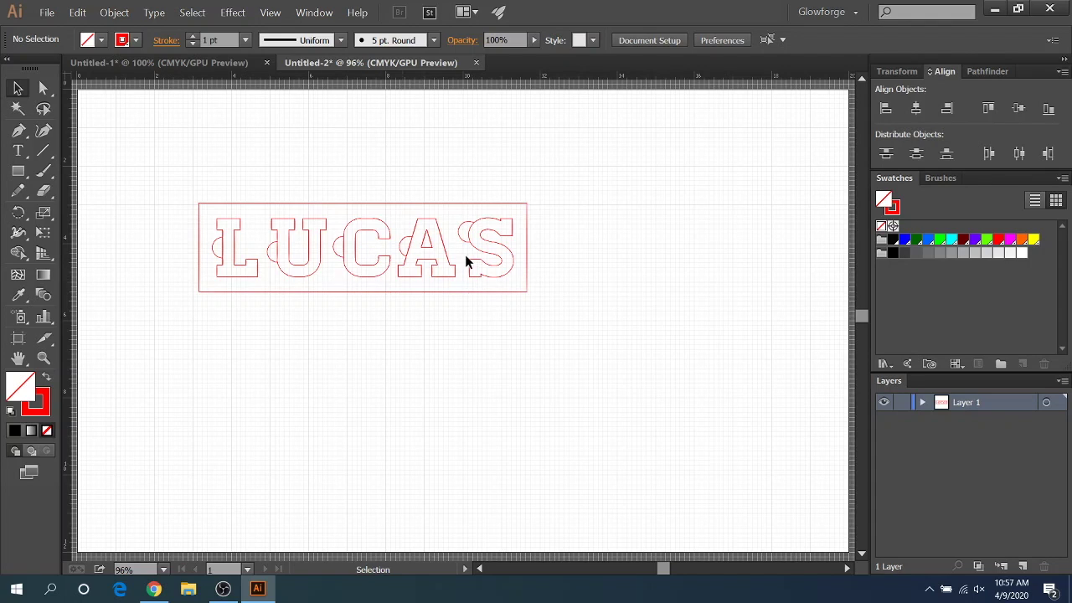
- Round all four corners of the rectangle around the name slightly
click(440, 291)
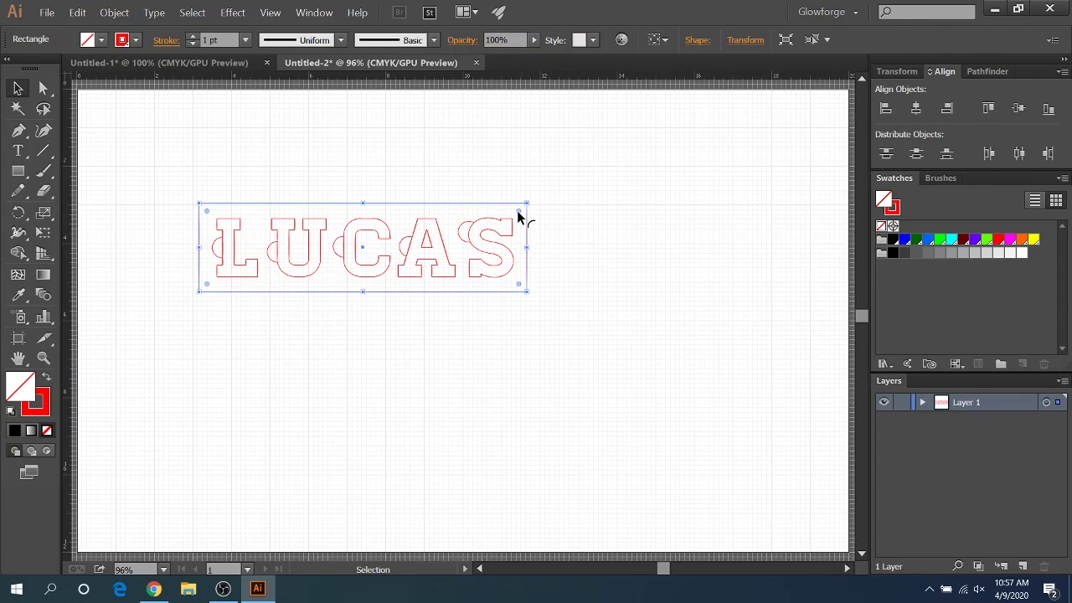
drag(518, 218, 517, 216)
click(549, 241)
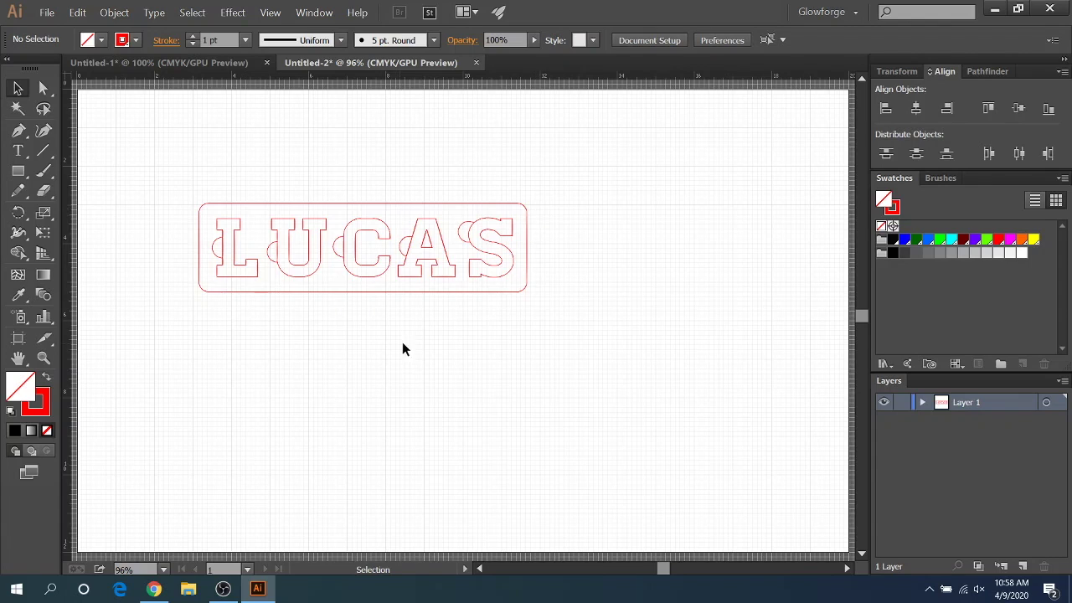
- Duplicate the rounded rectangle and place the empty copy directly below the framed name
click(513, 292)
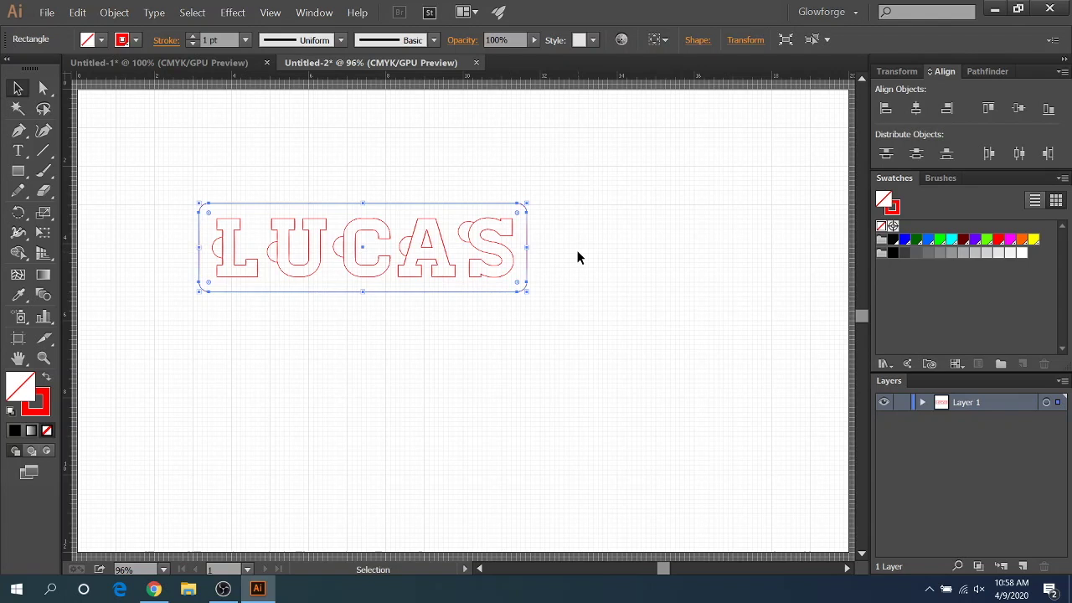
key(a)
key(ctrl+v)
key(v)
drag(522, 361, 425, 387)
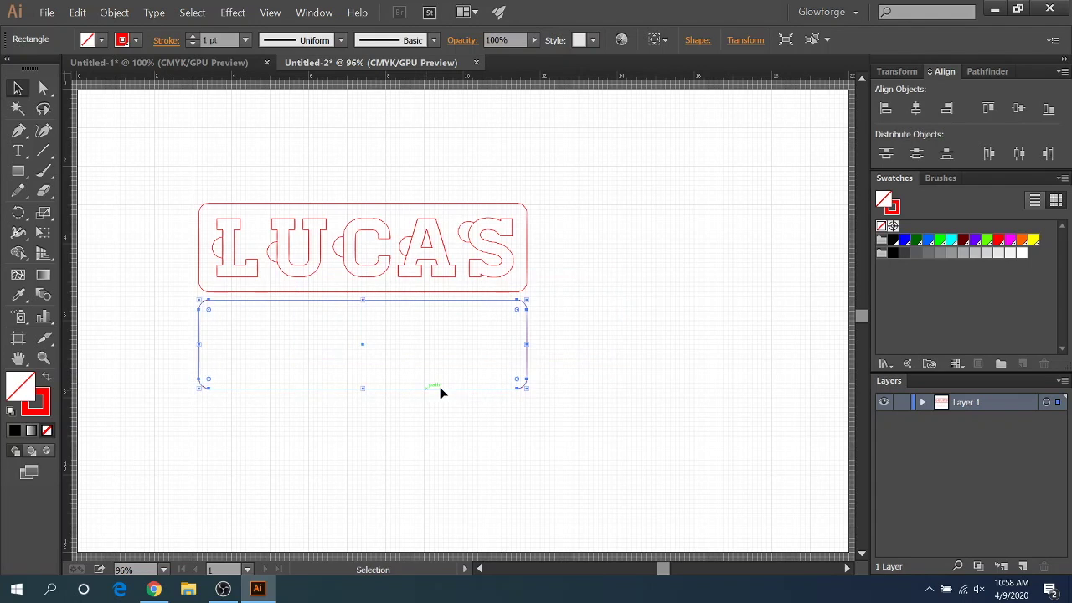
click(565, 387)
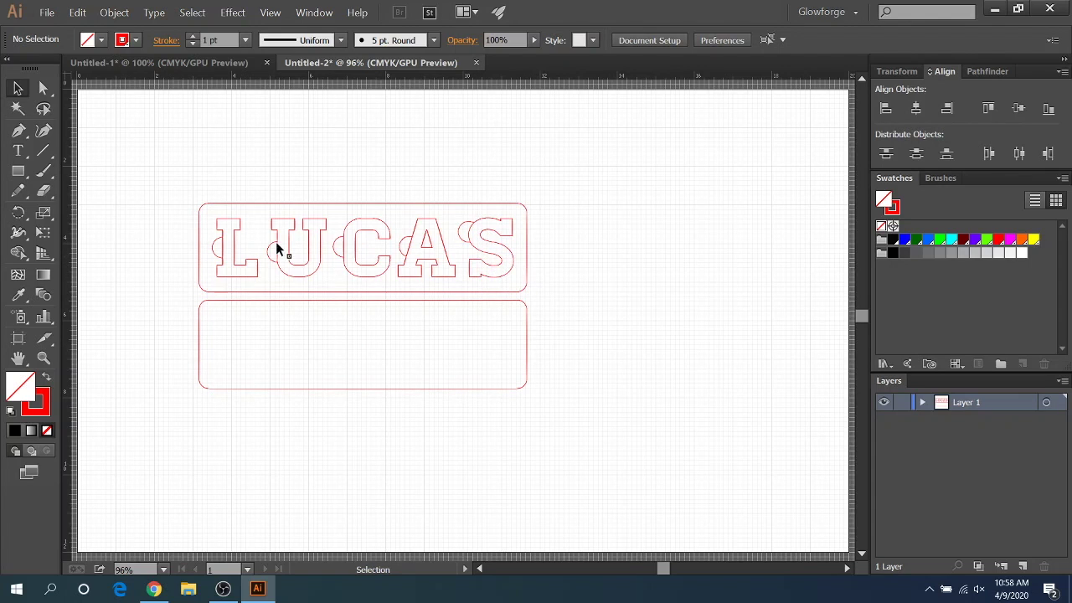
- Group the letters with the rounded rectangle that surrounds them
drag(161, 152, 475, 258)
drag(532, 262, 532, 263)
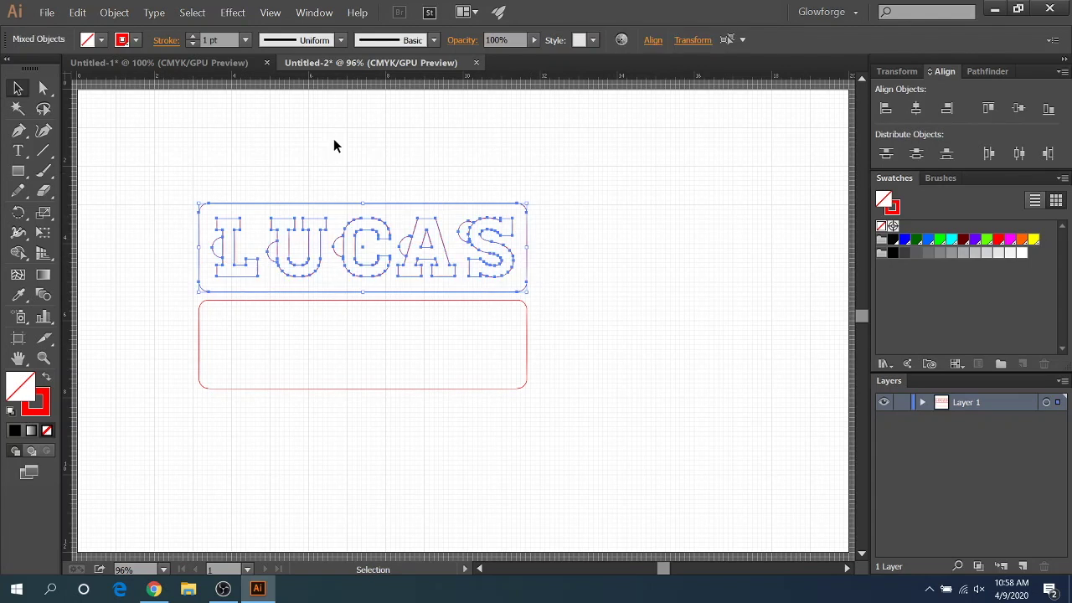
click(114, 12)
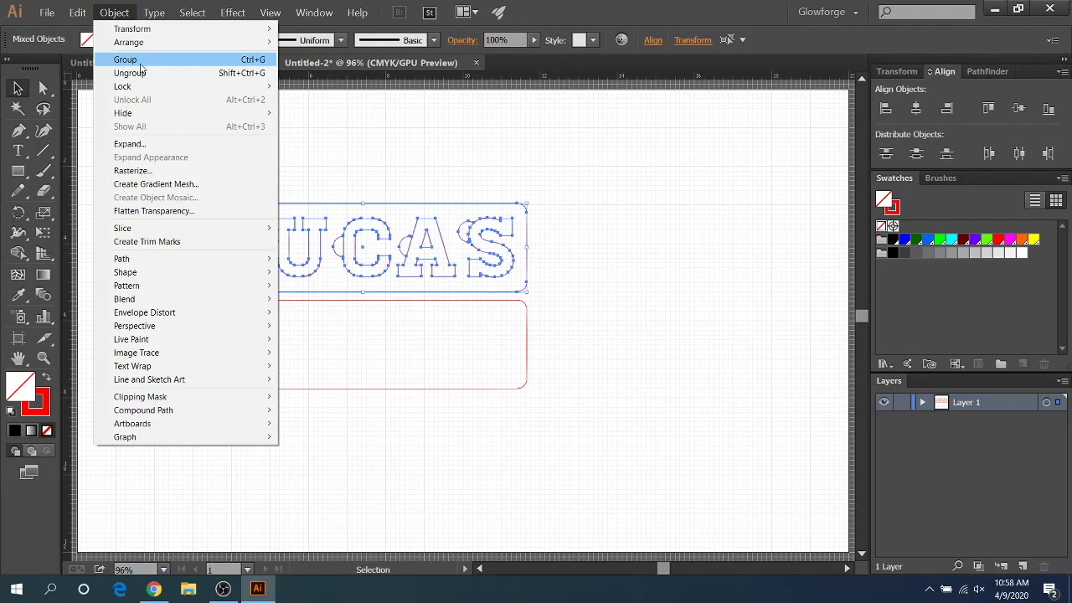
click(134, 60)
click(175, 181)
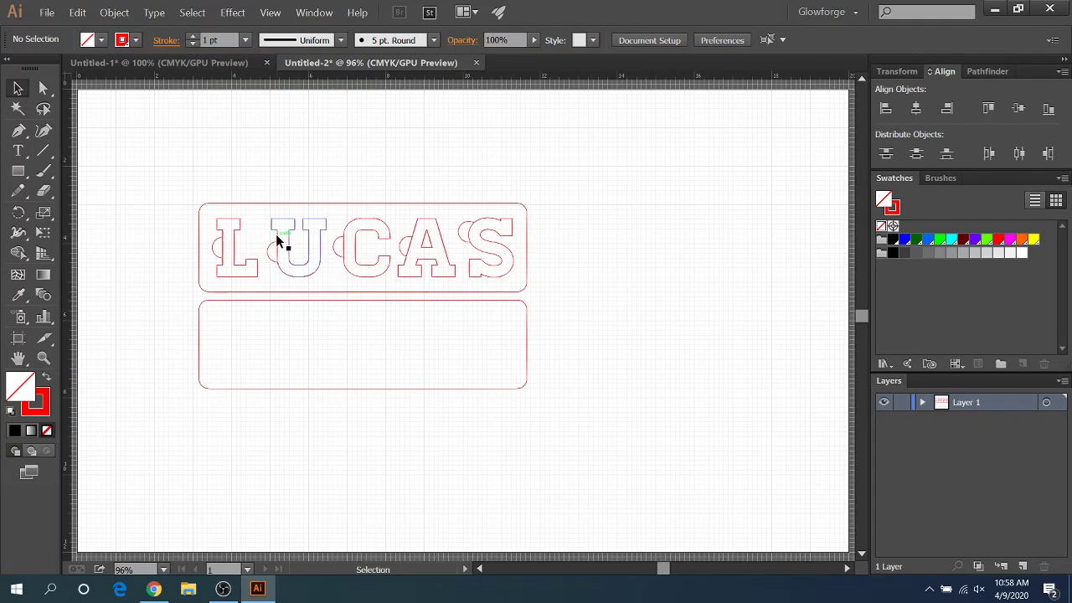
- Move the grouped name and frame upward as a test and return them to their place above the empty rectangle
drag(491, 242, 500, 185)
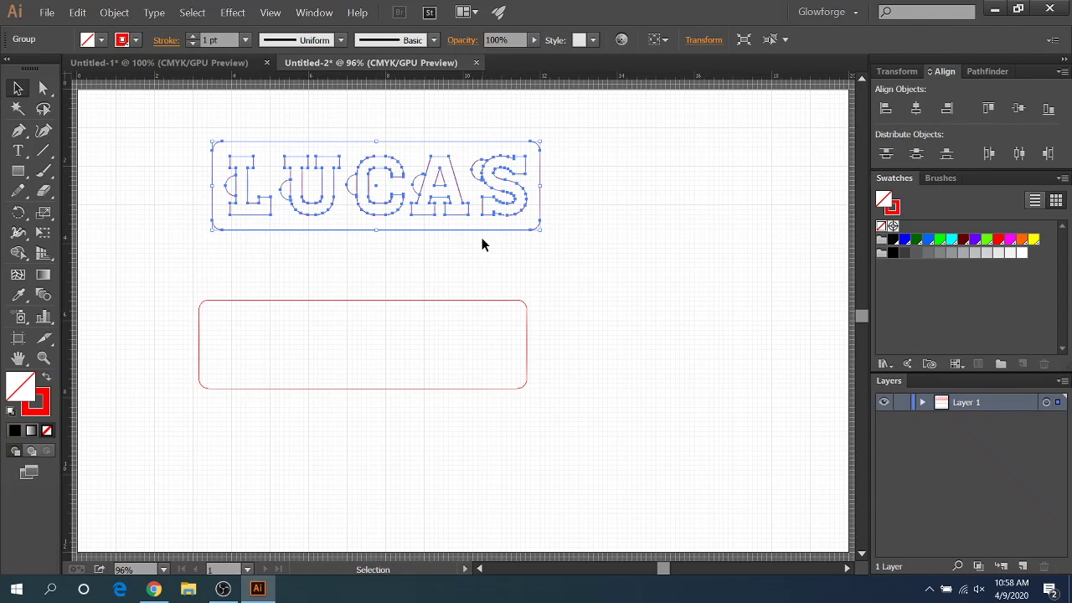
drag(484, 227, 480, 265)
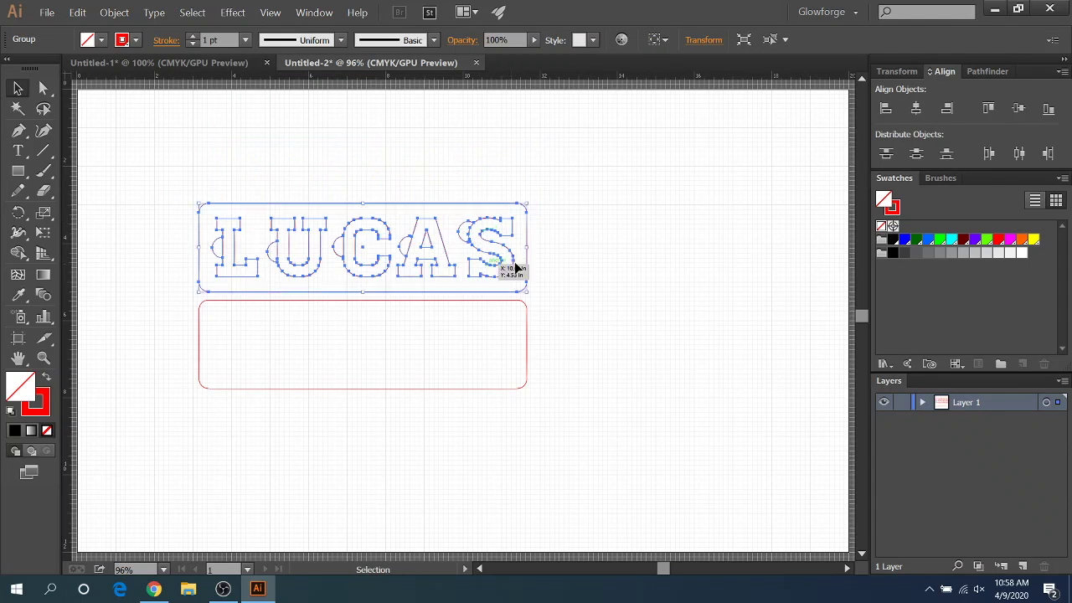
click(600, 253)
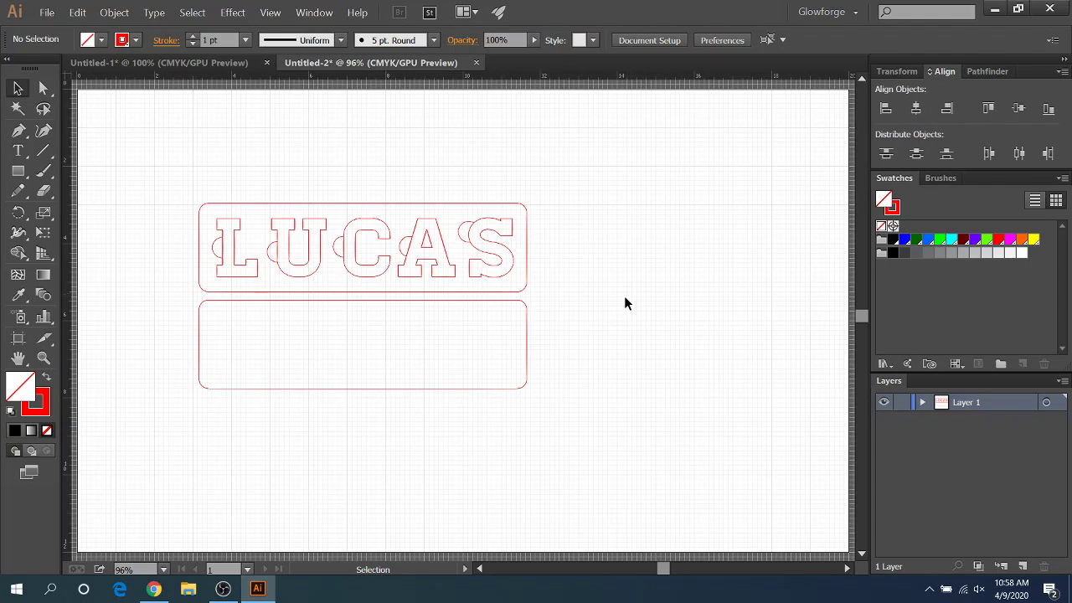
- Switch to the Untitled-1 document with the full alphabet and deselect its letters
click(158, 64)
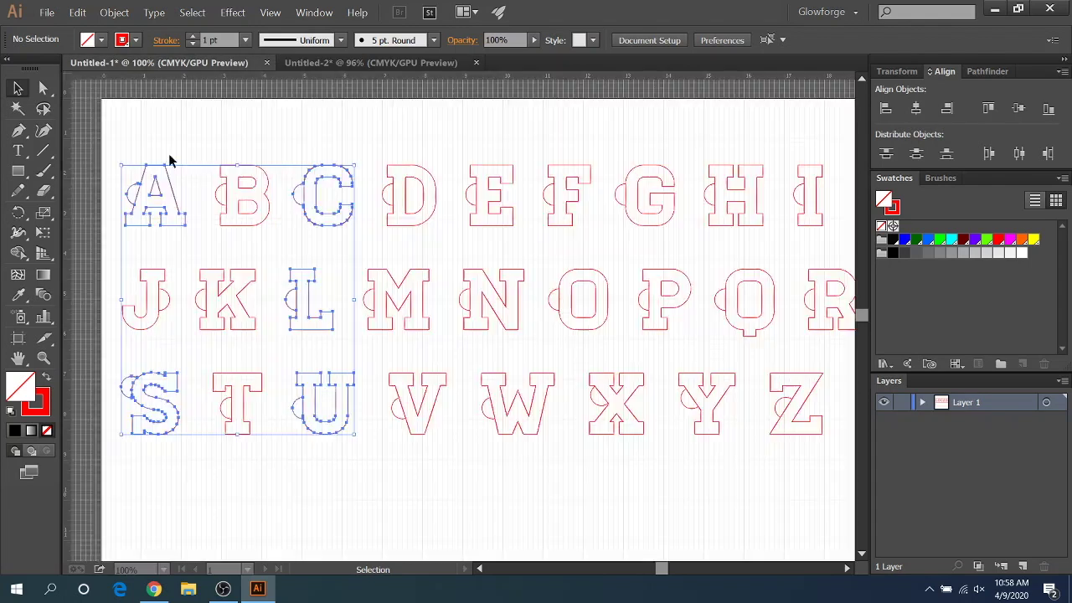
click(383, 135)
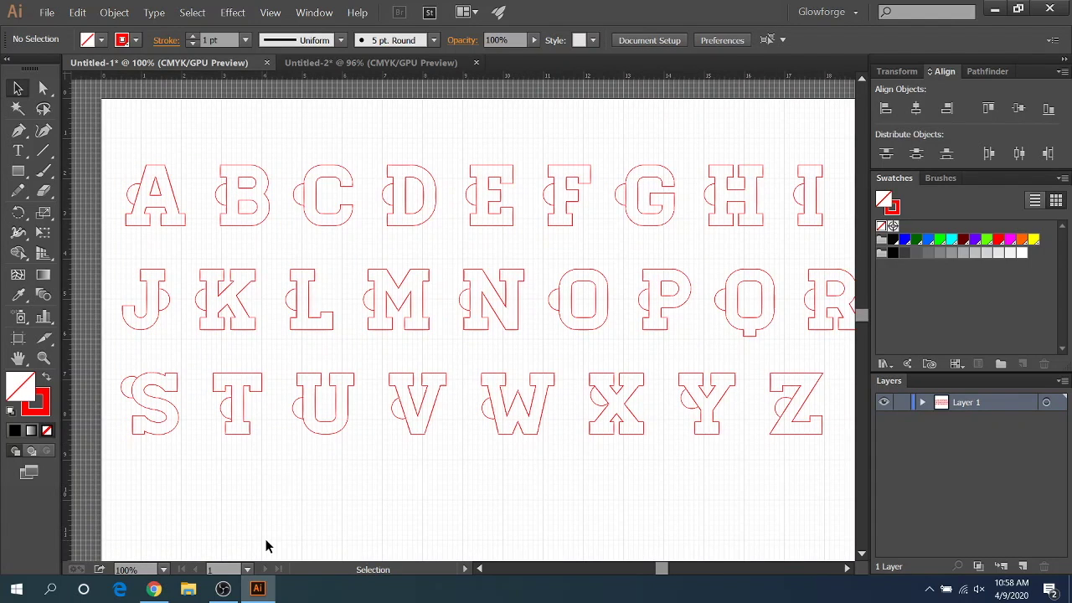
- Switch to Chrome and browse the Fresh Start Custom's Free Custom Files Facebook group and the FreshStartCustoms Etsy shop
click(155, 590)
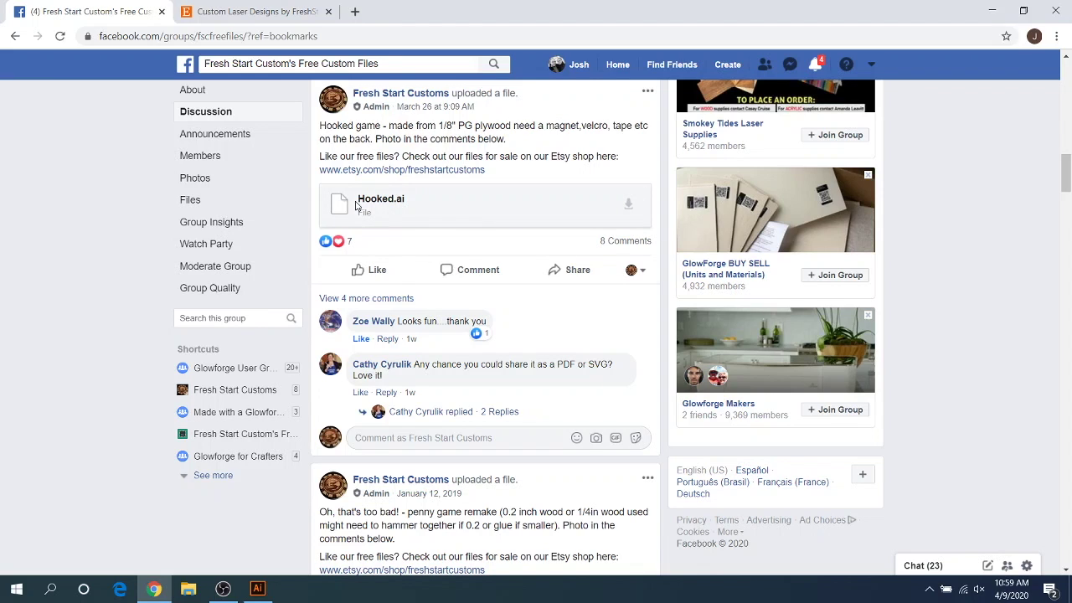
click(632, 205)
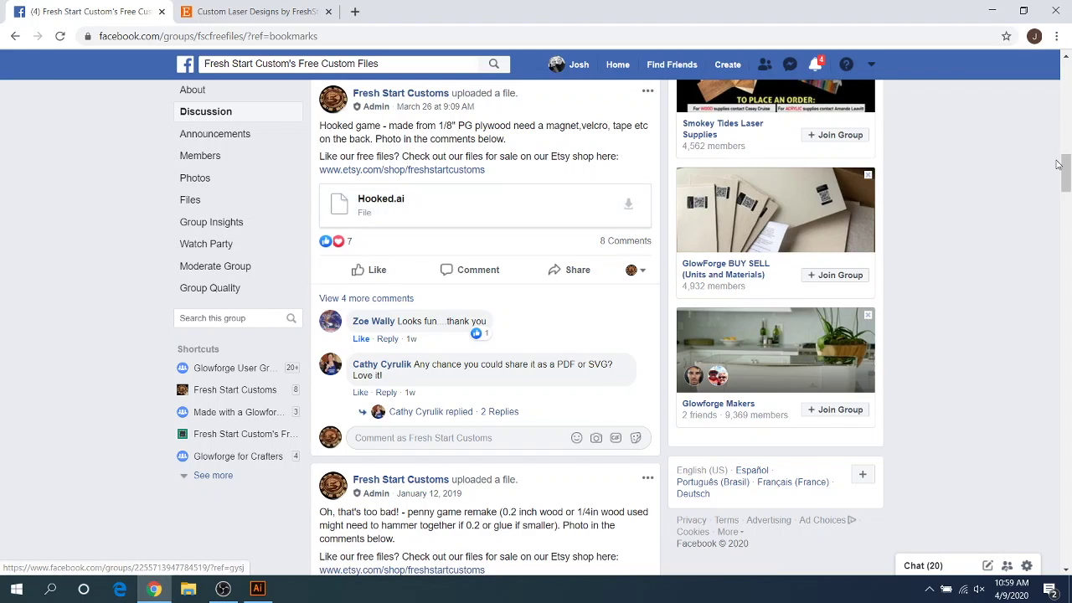
drag(1065, 172, 1066, 114)
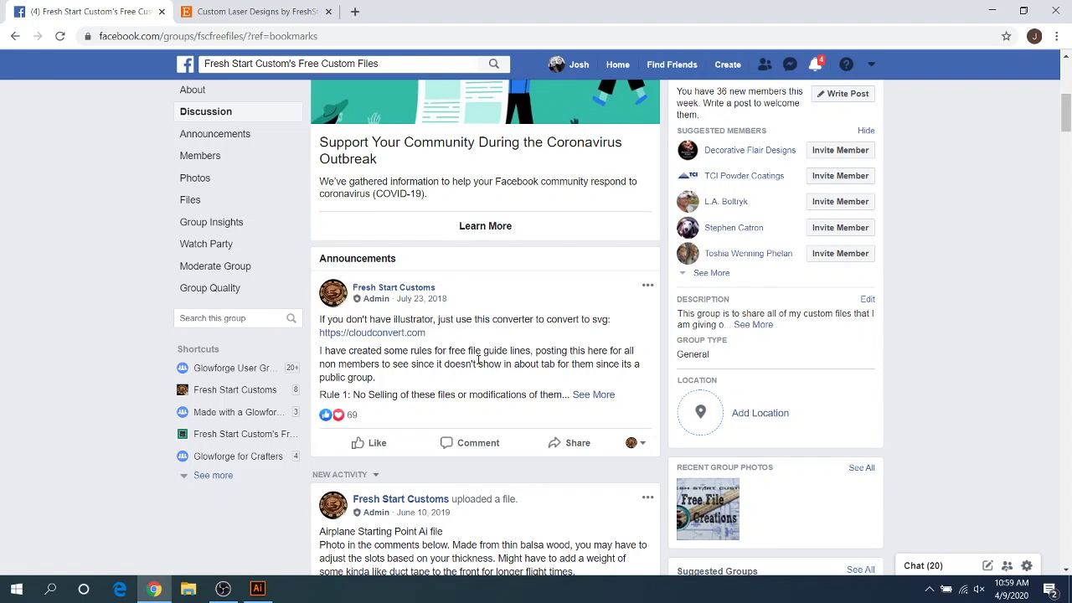
click(264, 13)
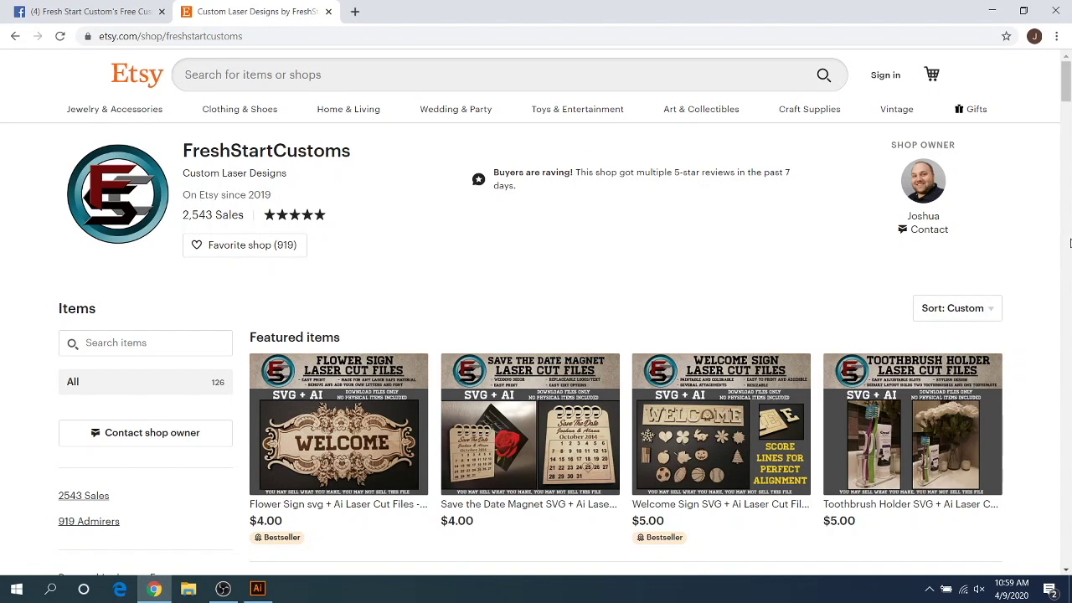
drag(1068, 89, 1068, 205)
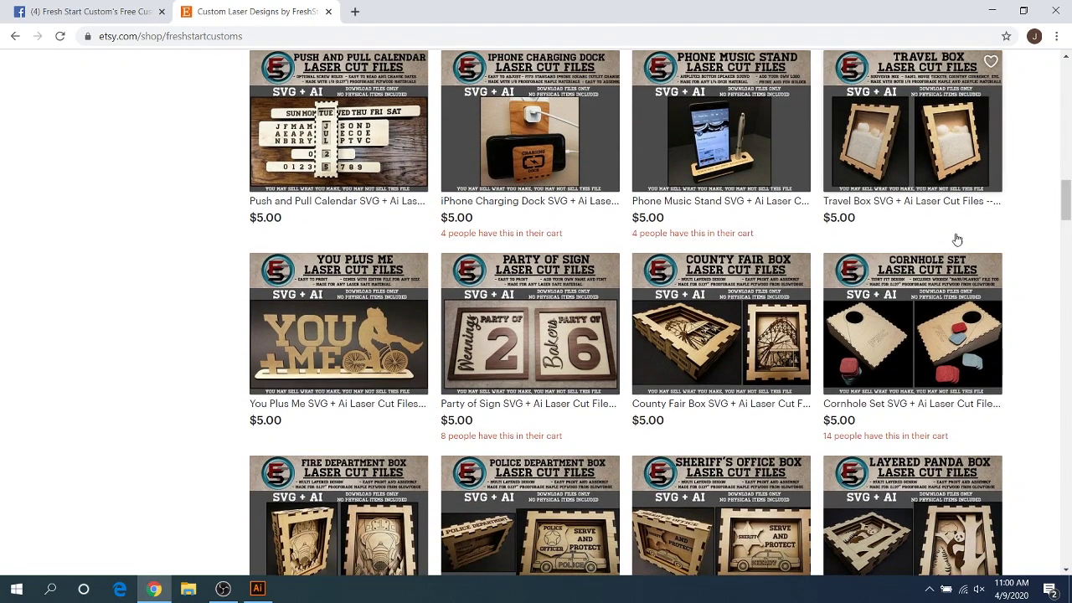
- Return to Illustrator and bring up the Untitled-2 document with the framed name
click(260, 591)
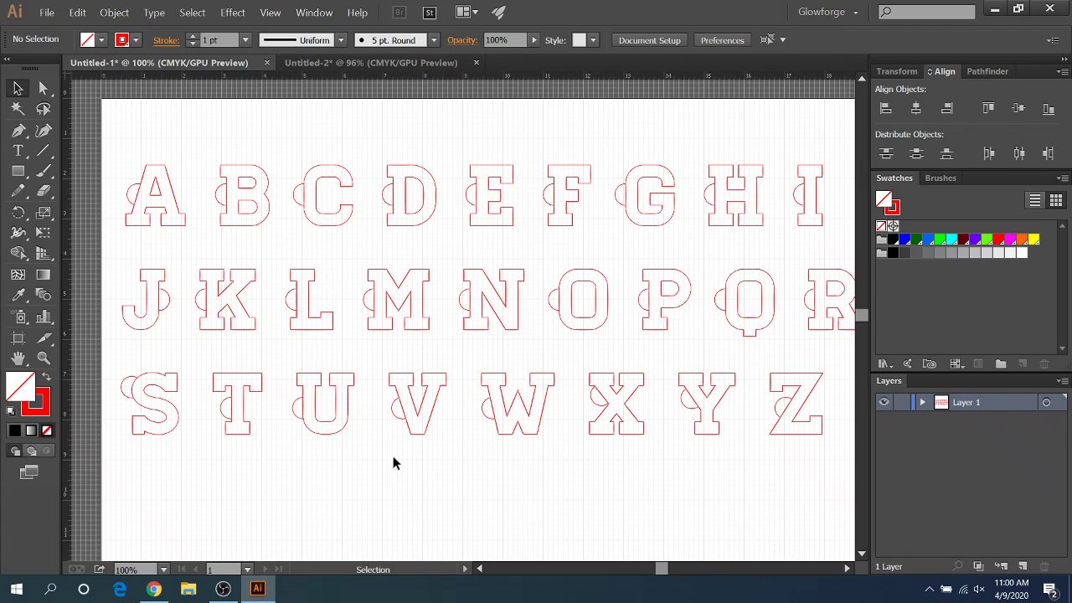
click(358, 62)
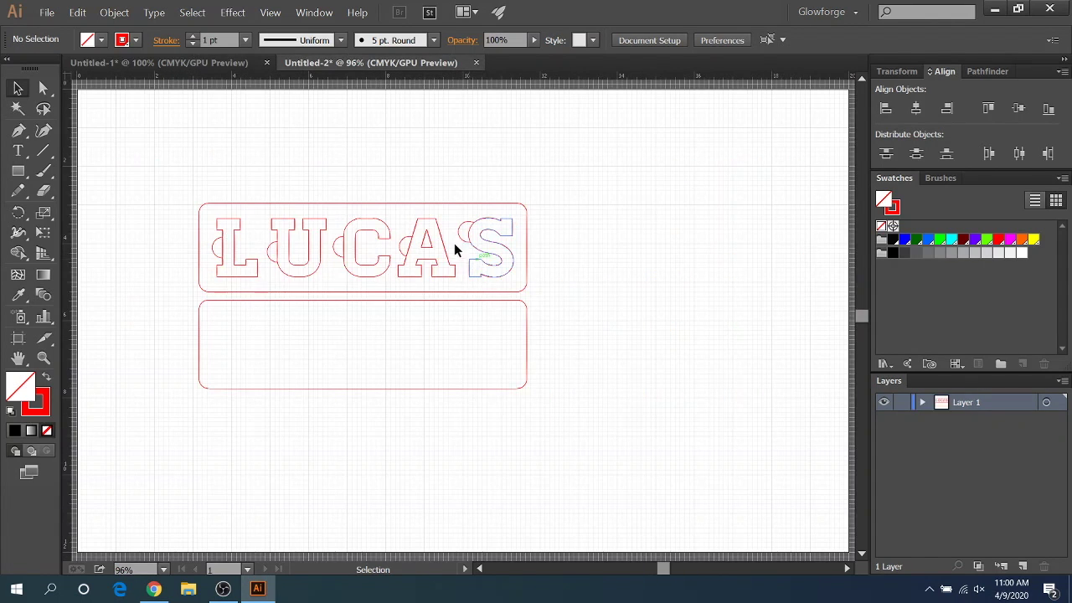